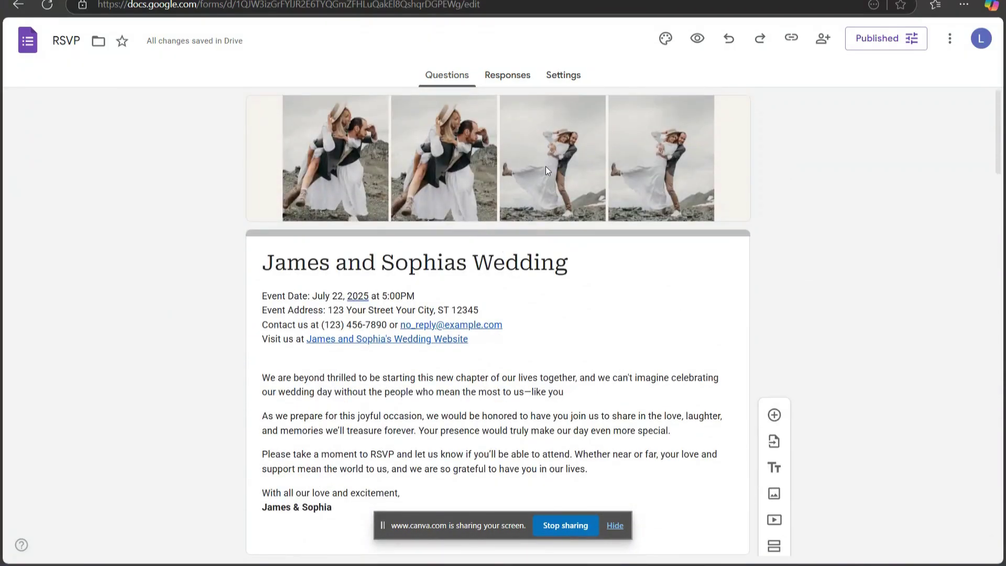
Open the form's theme settings and review the response summary from the full name question through the final comments question
click(667, 44)
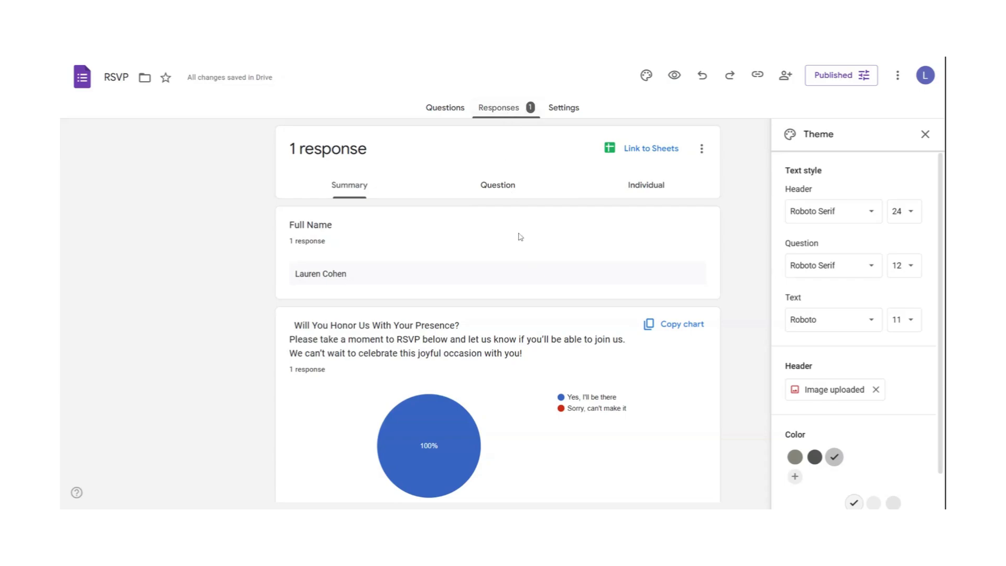
scroll(520, 237, down, 5)
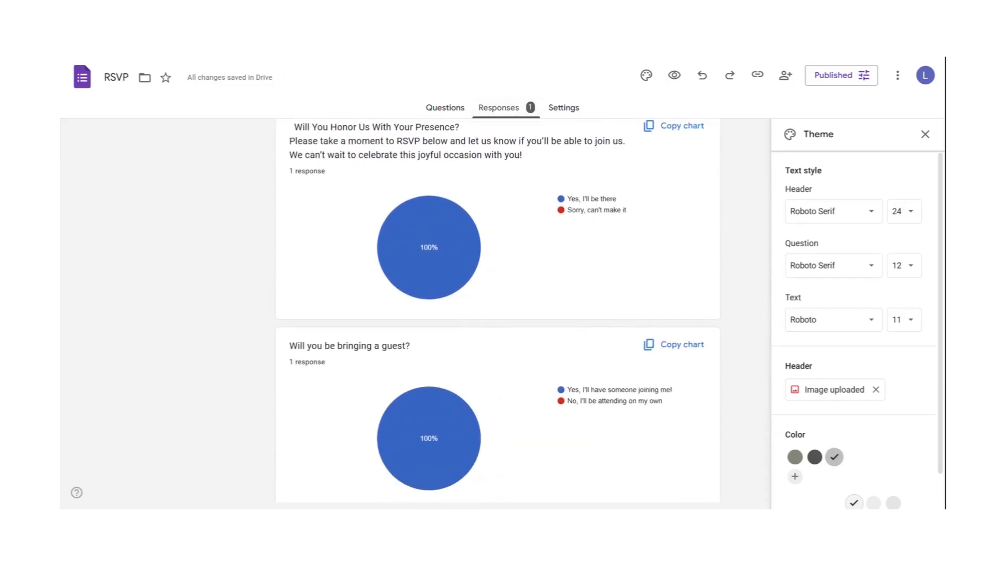
scroll(497, 309, down, 4)
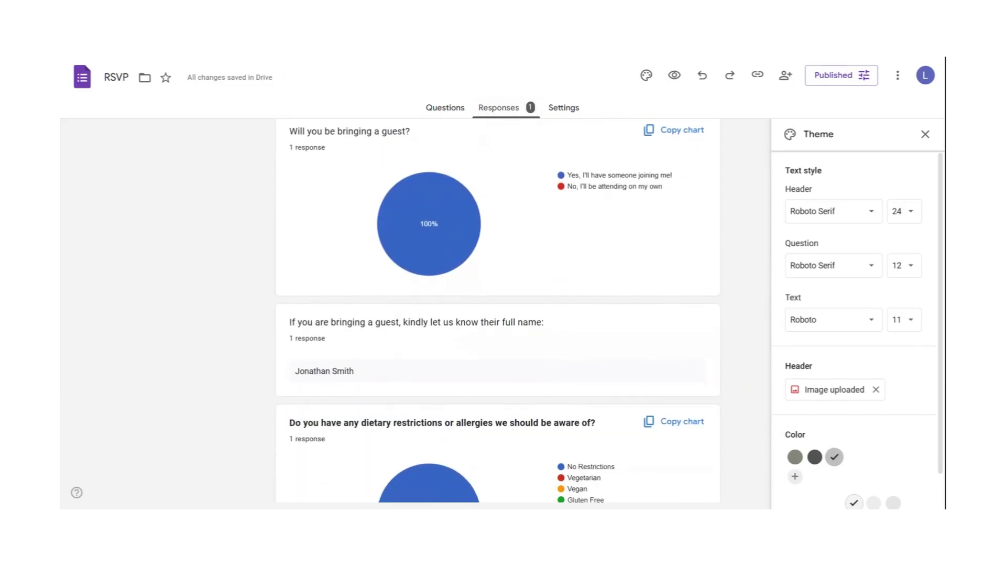
scroll(498, 309, down, 5)
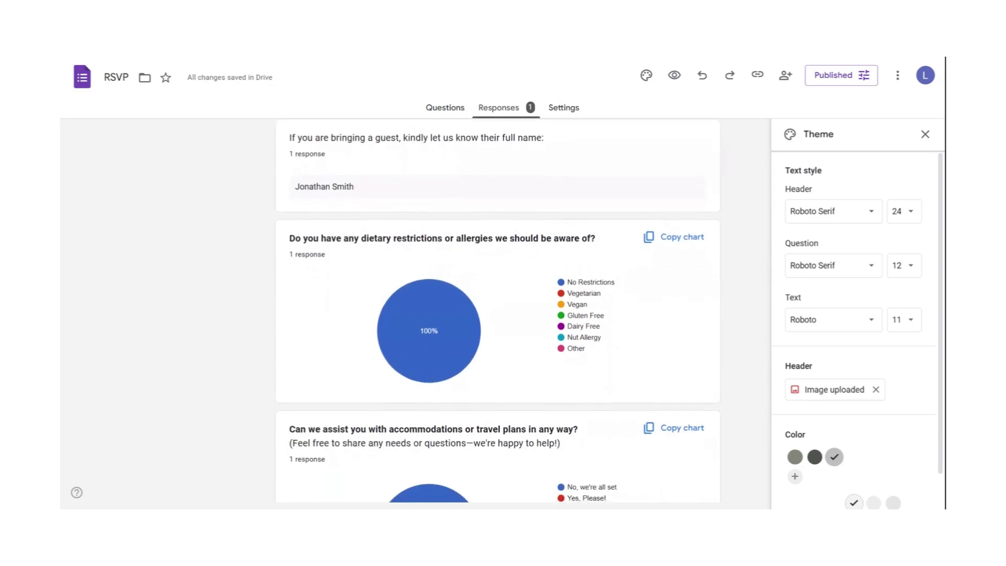
scroll(498, 309, down, 3)
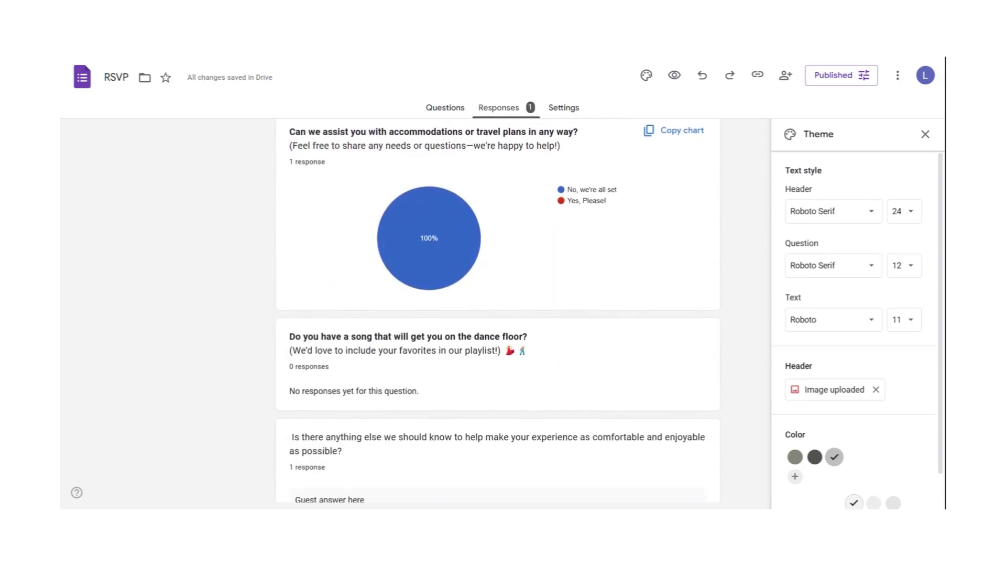
scroll(498, 309, down, 1)
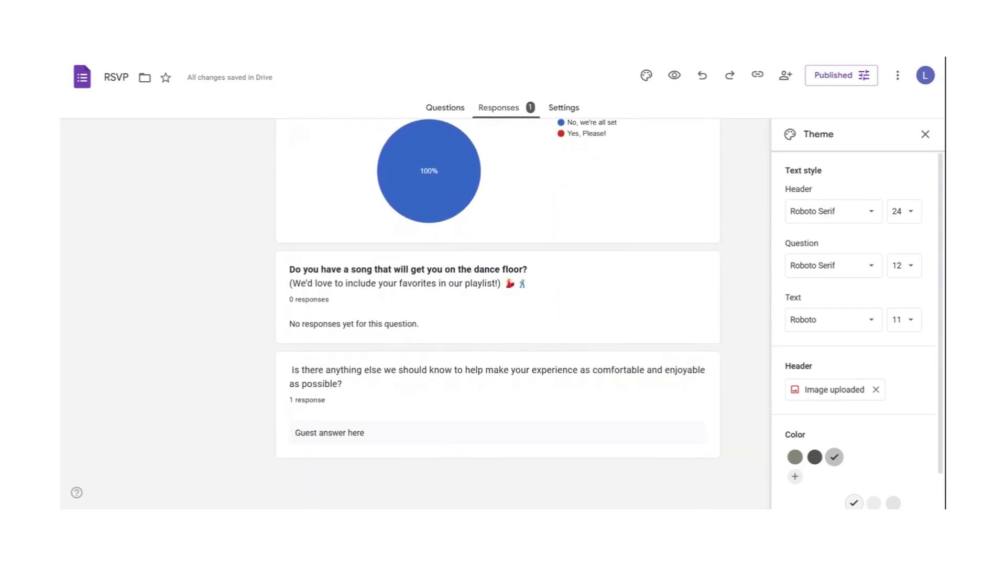
scroll(498, 309, up, 12)
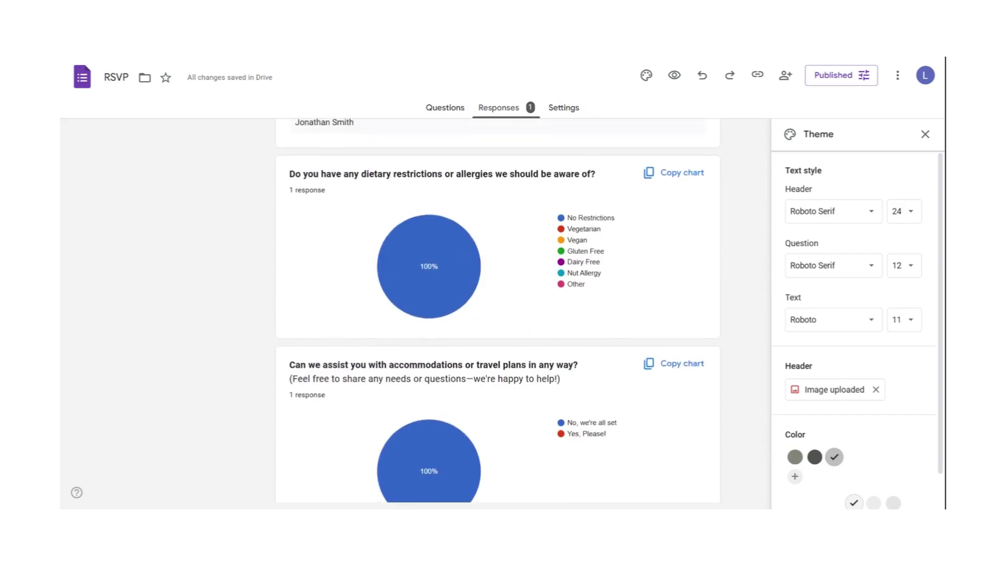
scroll(498, 310, up, 6)
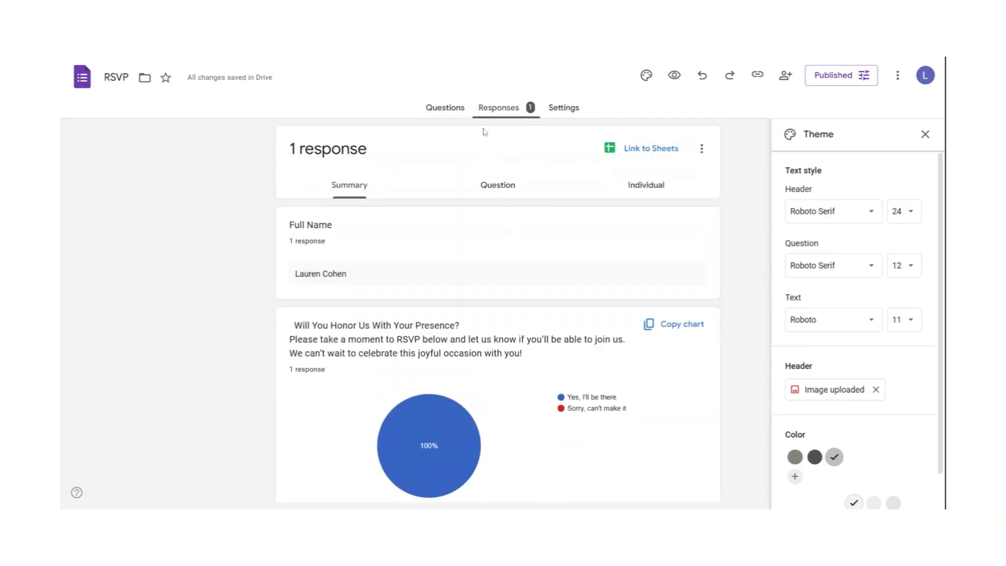
Link the form's responses to a new spreadsheet named RSVP (Responses)
click(646, 152)
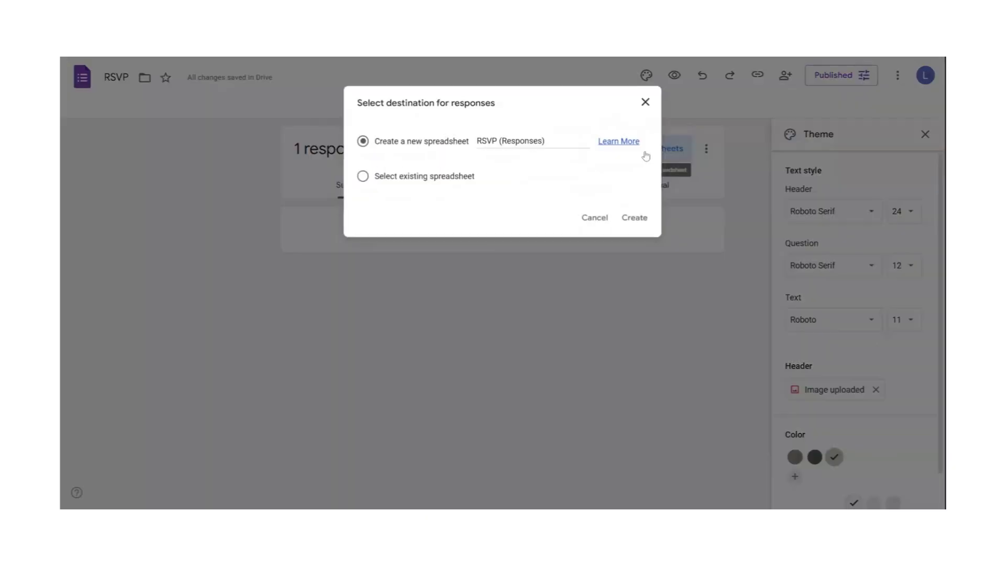
click(638, 231)
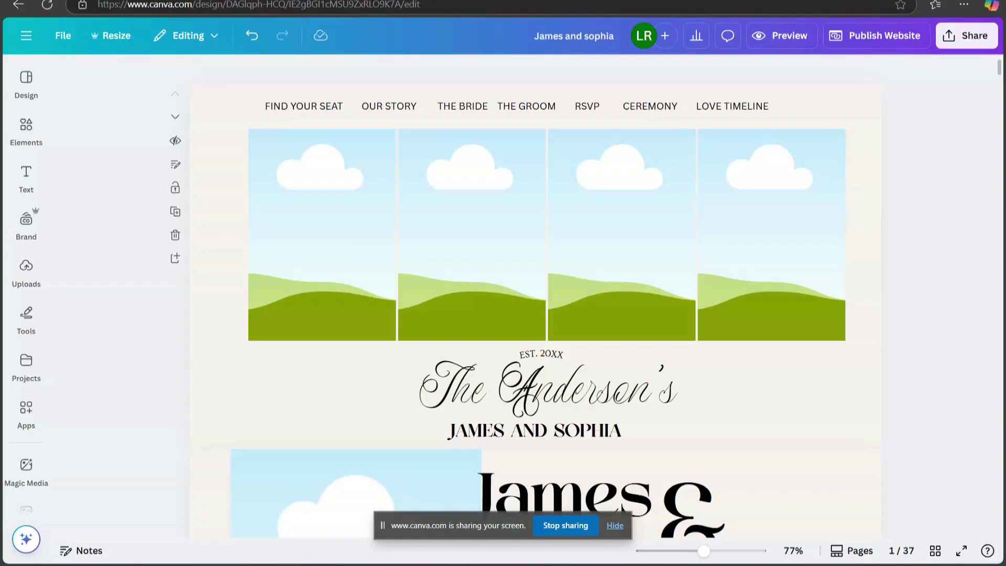
In the Canva wedding website design, try to upload an image for the first photo frame in the header
click(318, 225)
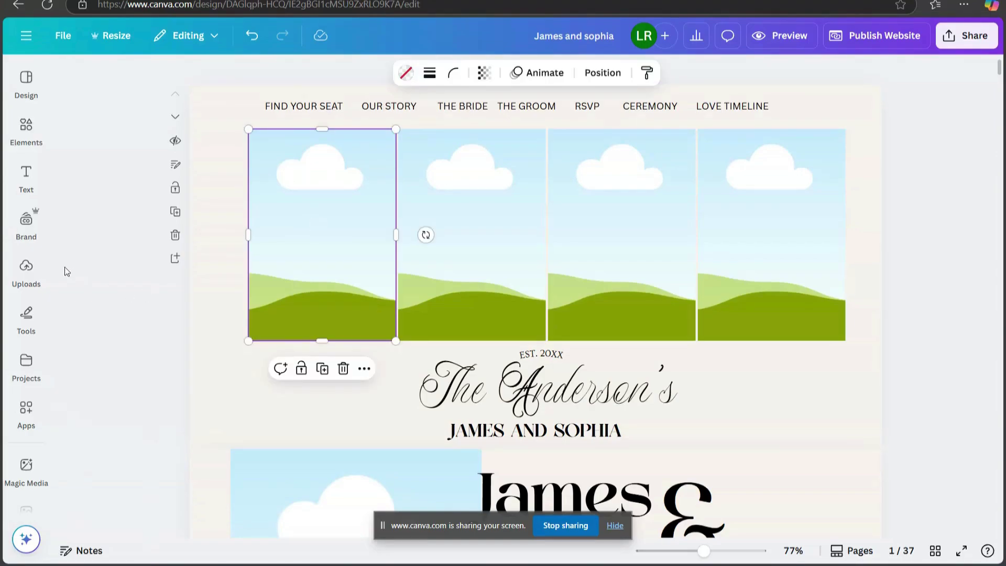
click(28, 273)
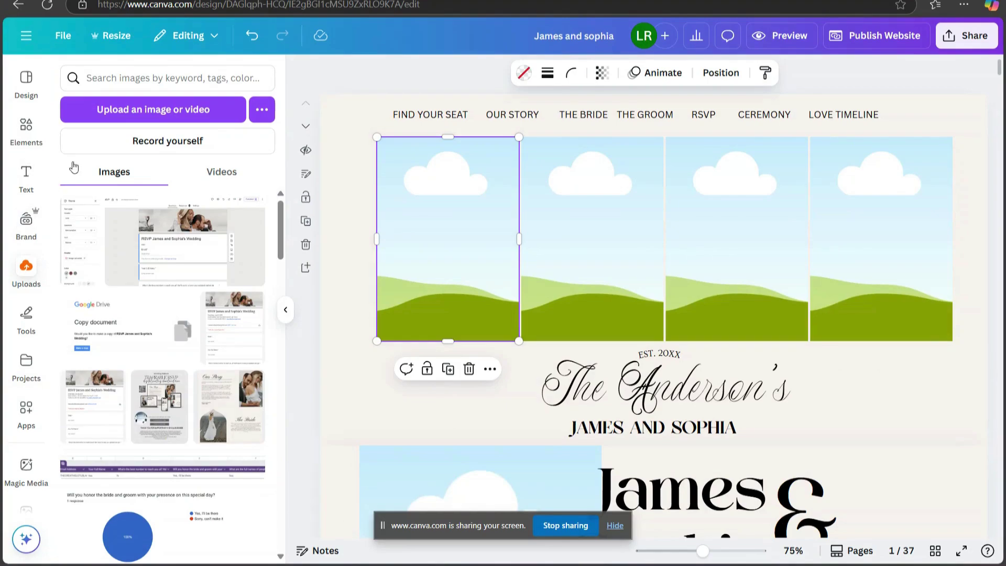
click(139, 115)
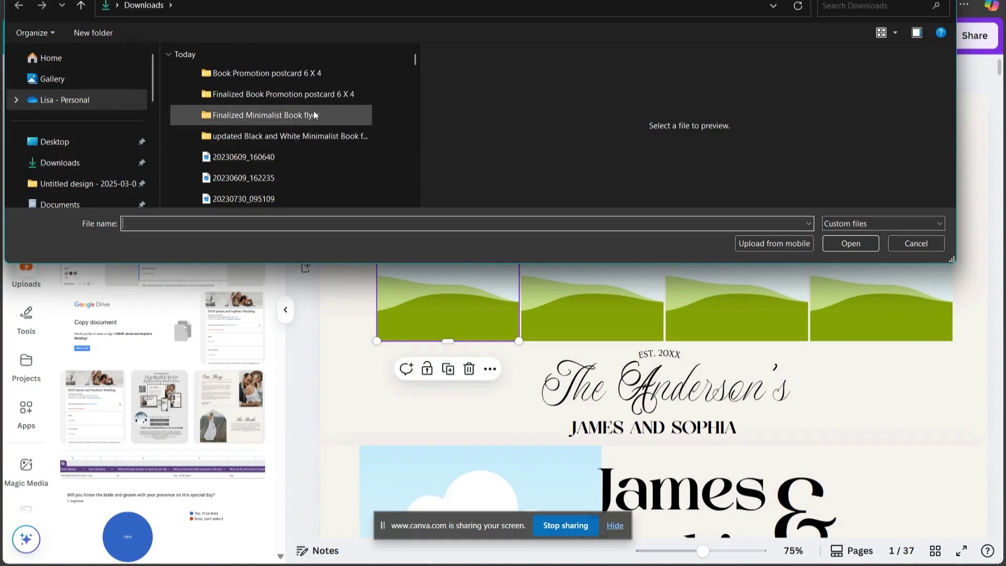
key(Escape)
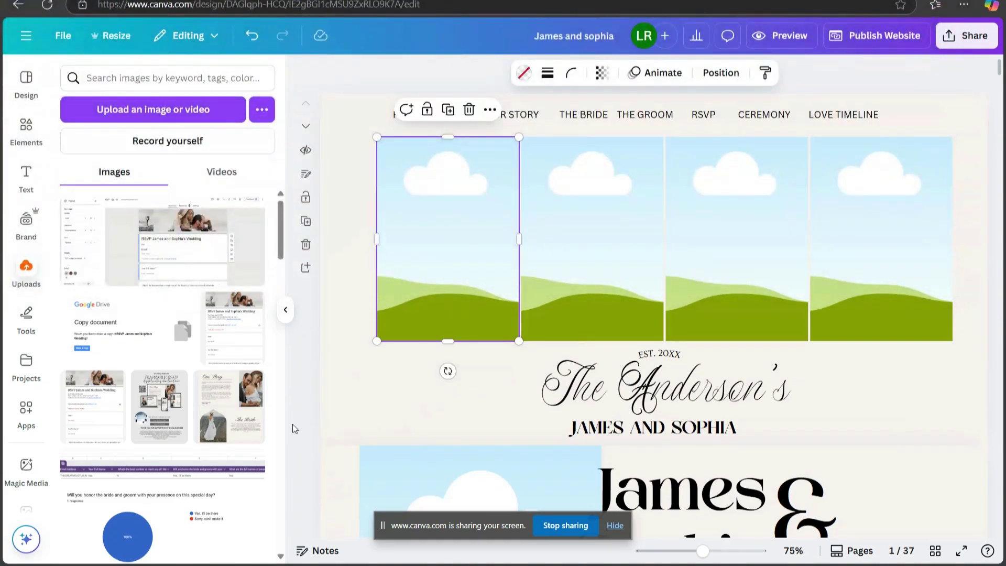
Try a pale grey-green and a near-black photo color as the first page's background, and undo both changes
click(25, 128)
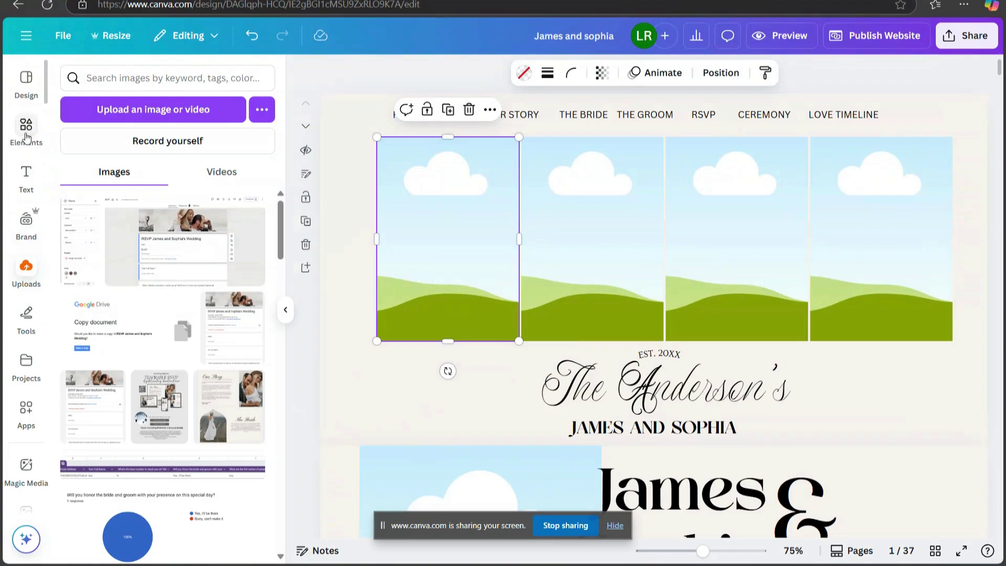
click(920, 404)
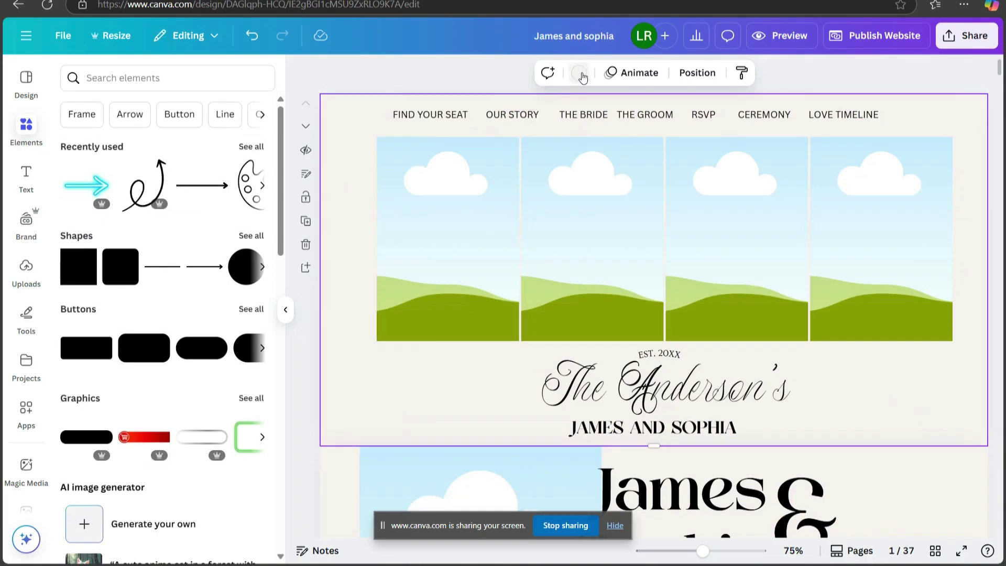
click(580, 74)
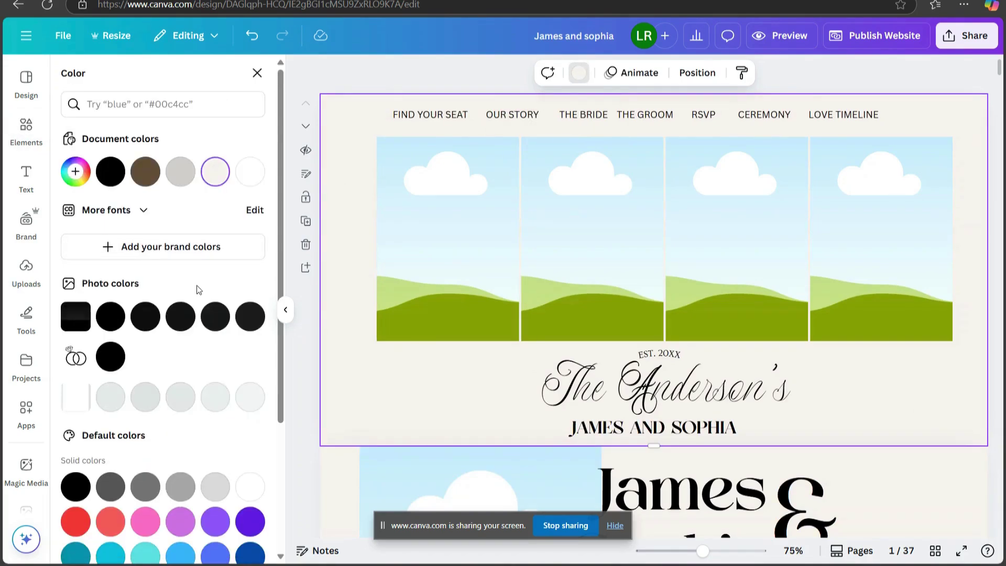
click(219, 401)
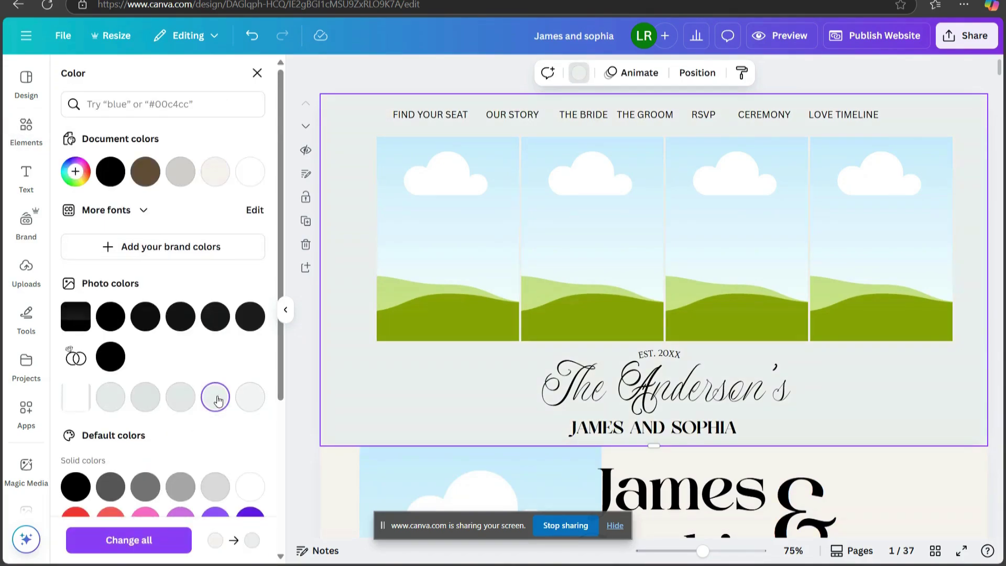
click(214, 324)
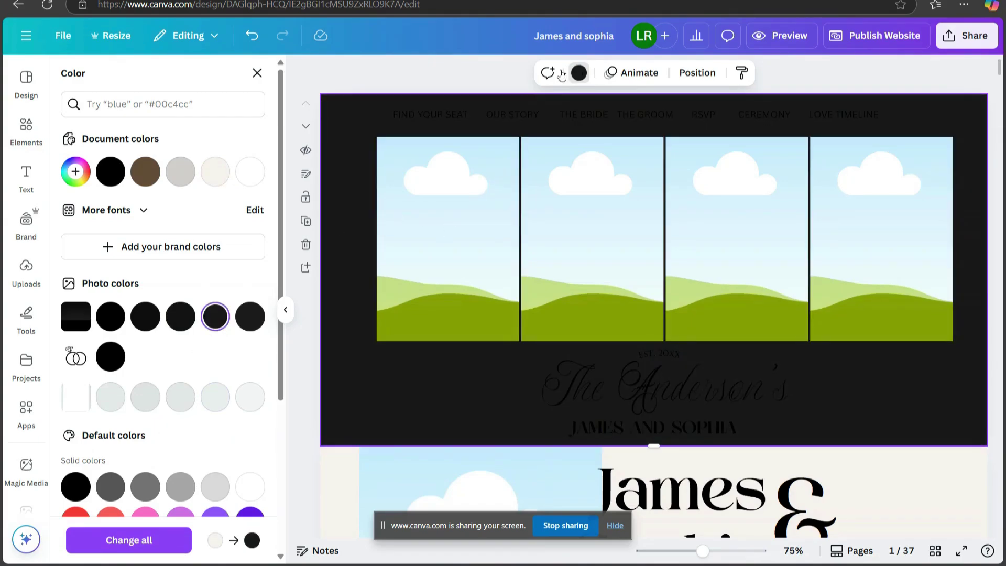
click(253, 38)
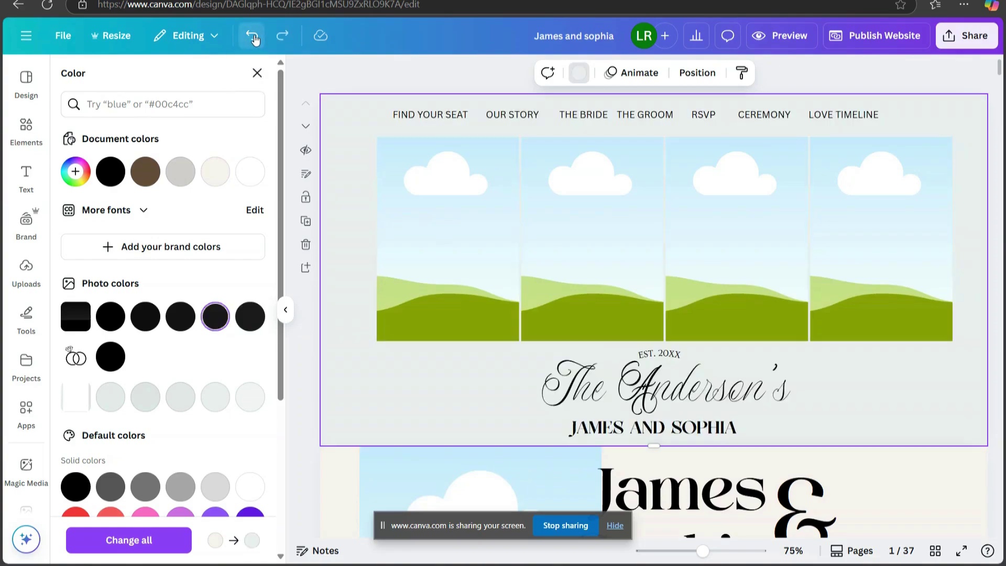
click(254, 40)
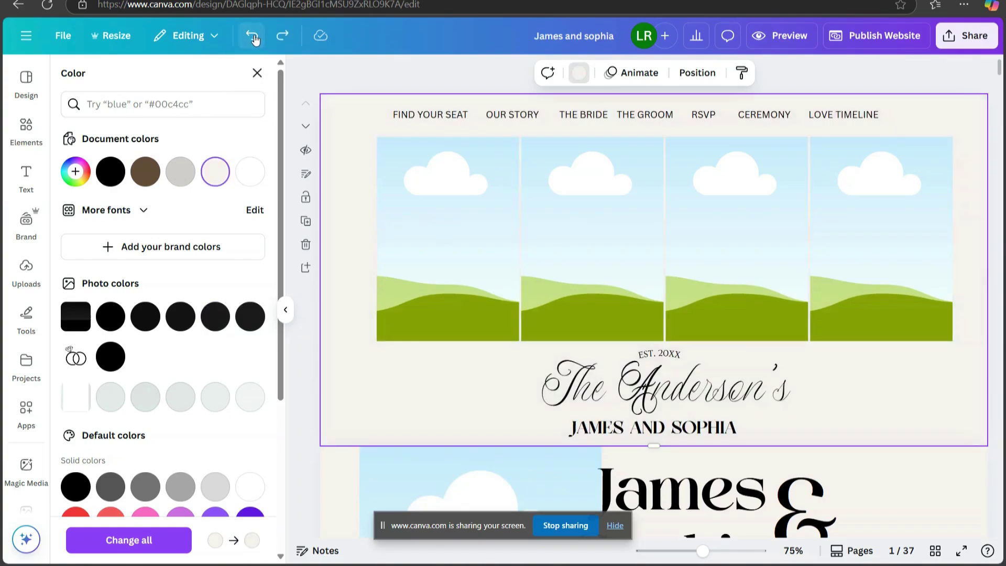
Delete the 's ending of the script family-name title under the header photos and re-enter it
click(786, 397)
click(787, 393)
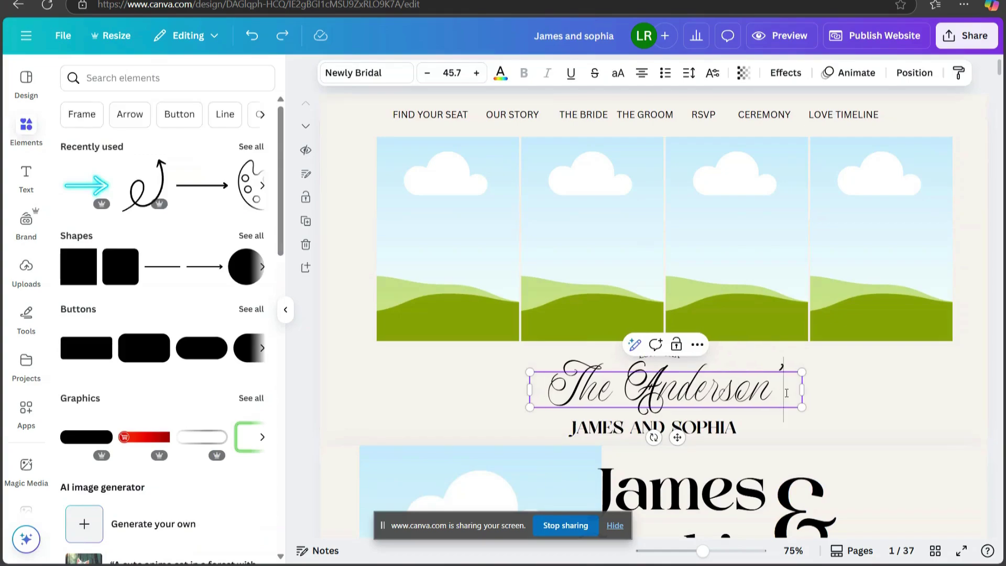
key(BackSpace)
key(BackSpace)
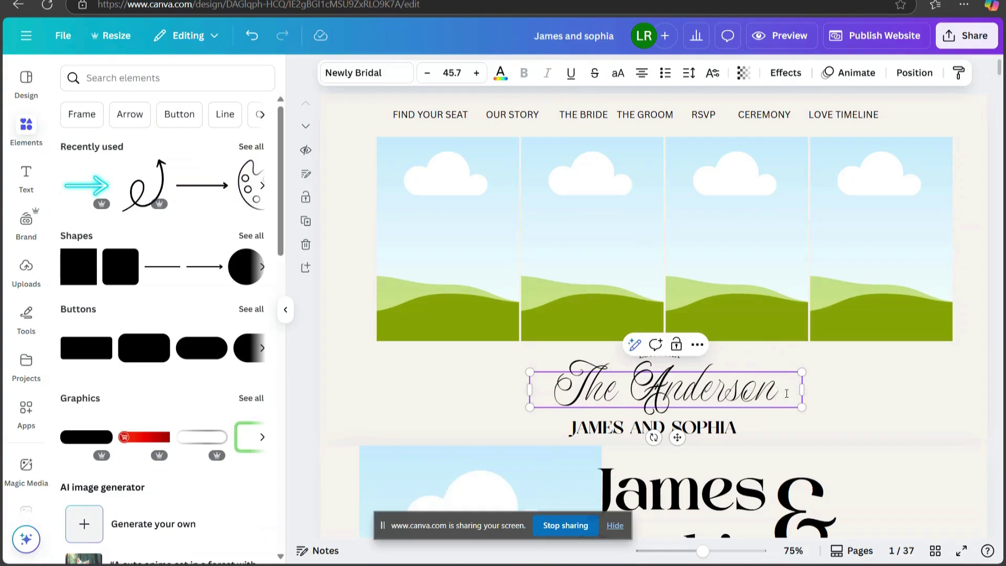
text('s)
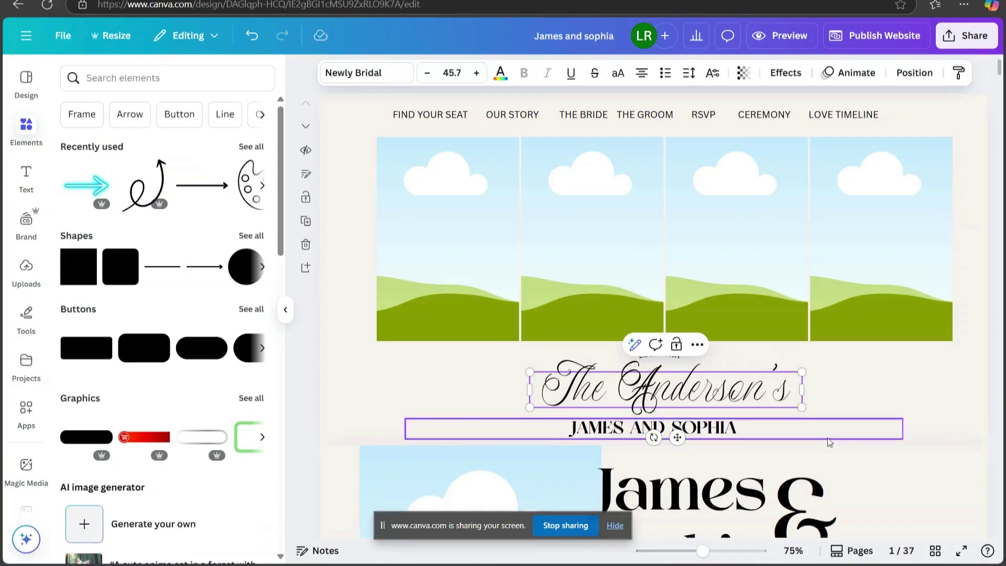
Try the Amolina Boutique Sans, Amsterdam and Anchor fonts on the groom's first-name heading on the second page
scroll(814, 467, down, 2)
scroll(813, 467, down, 3)
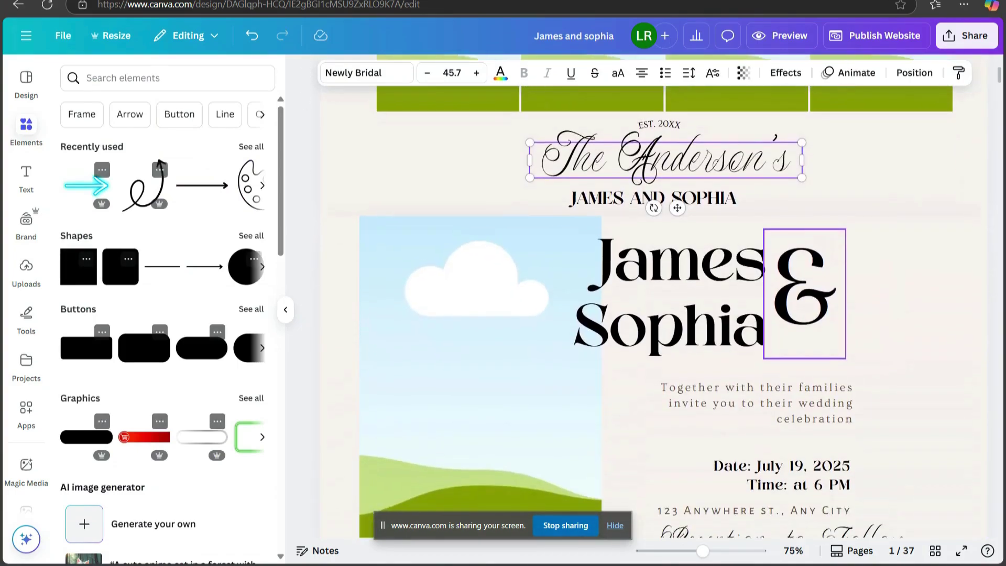
scroll(814, 467, up, 2)
click(762, 314)
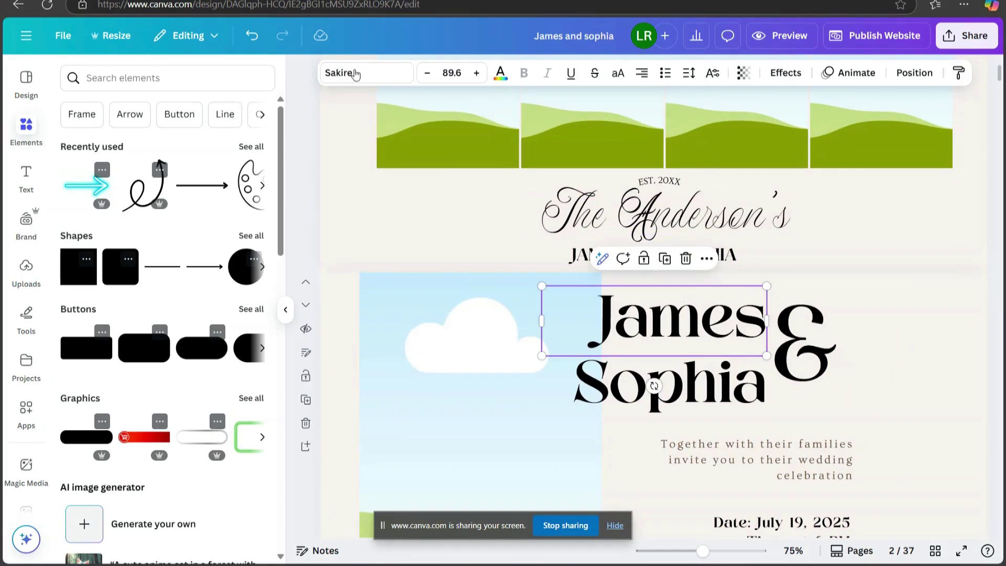
click(359, 73)
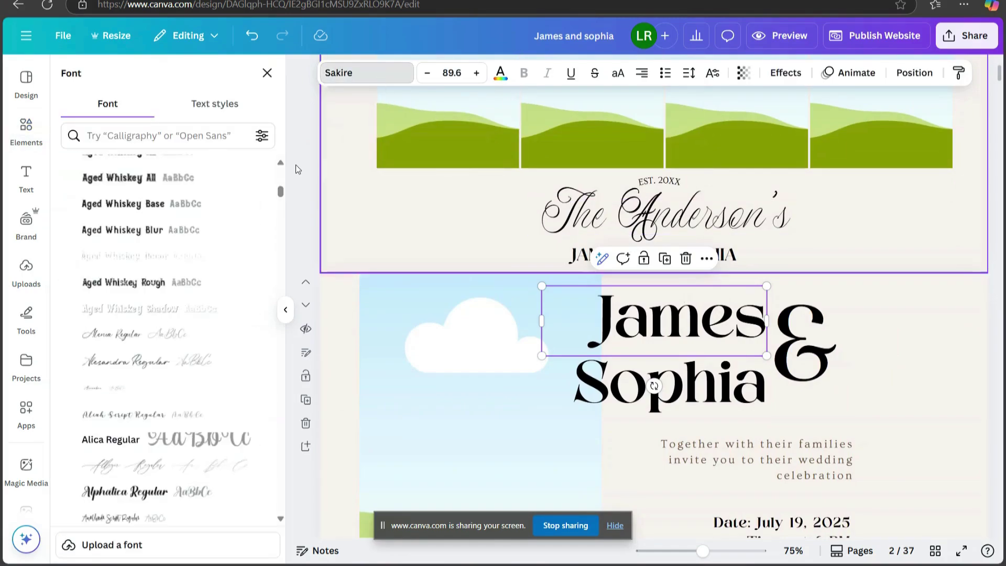
scroll(231, 245, down, 4)
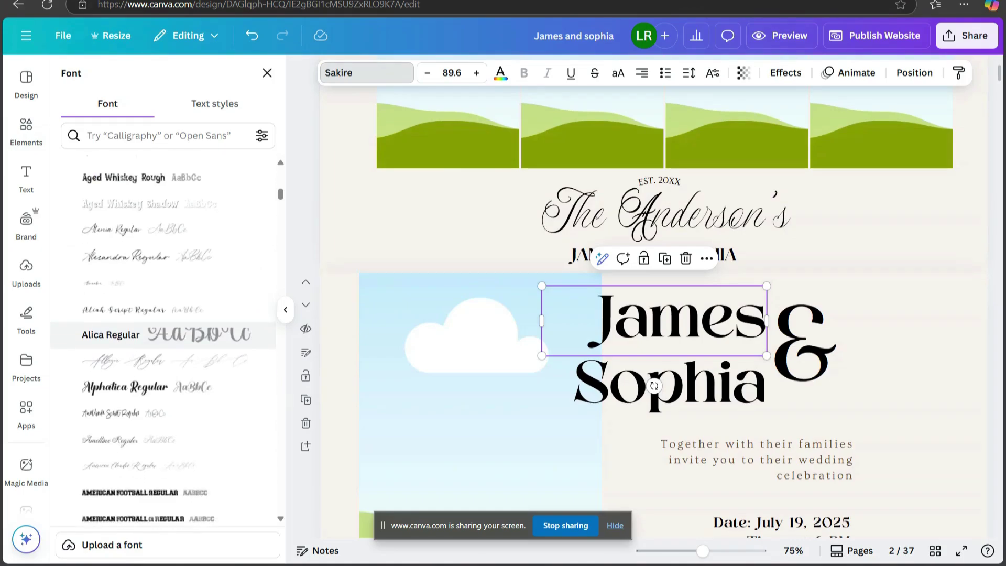
scroll(157, 325, down, 4)
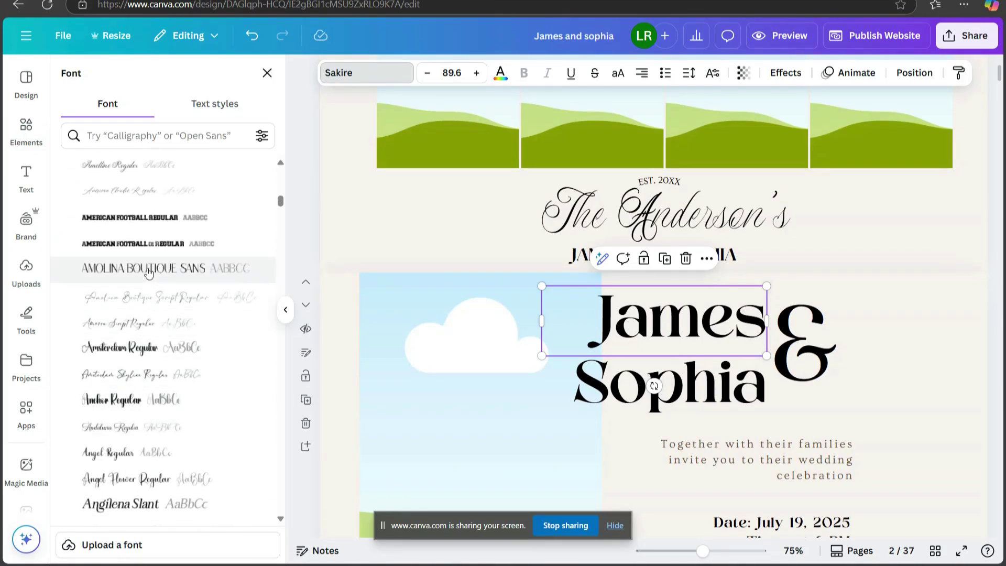
click(149, 272)
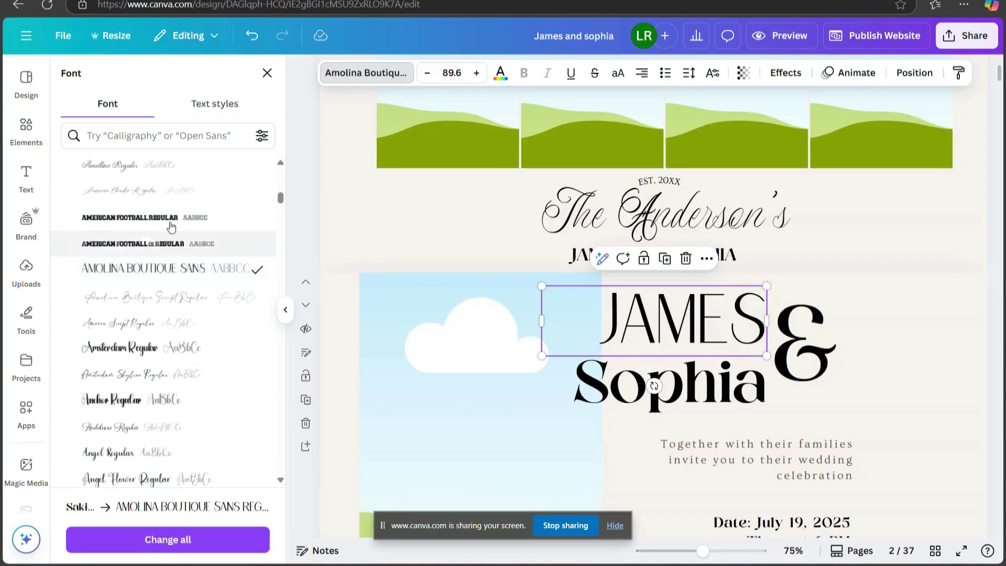
click(136, 348)
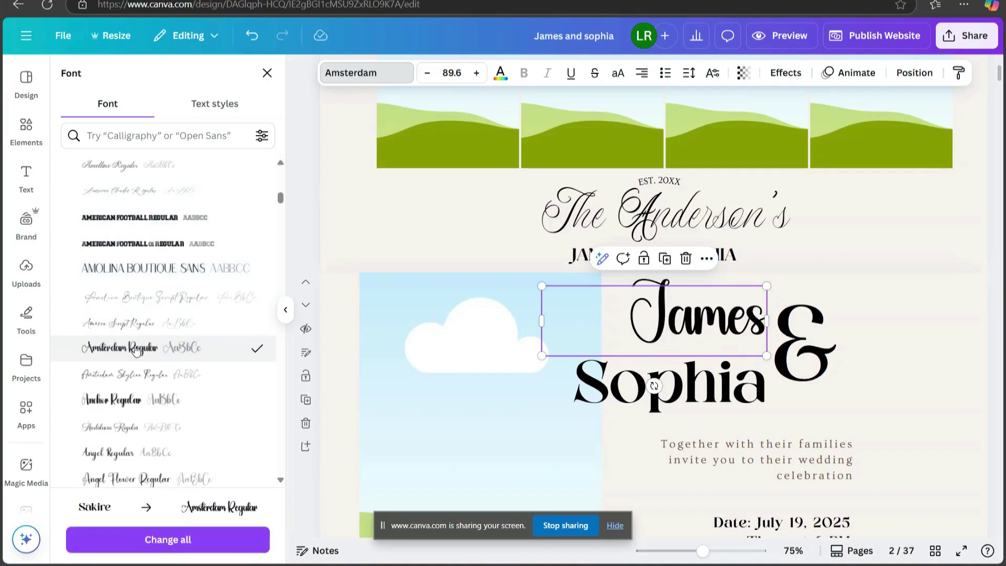
click(119, 401)
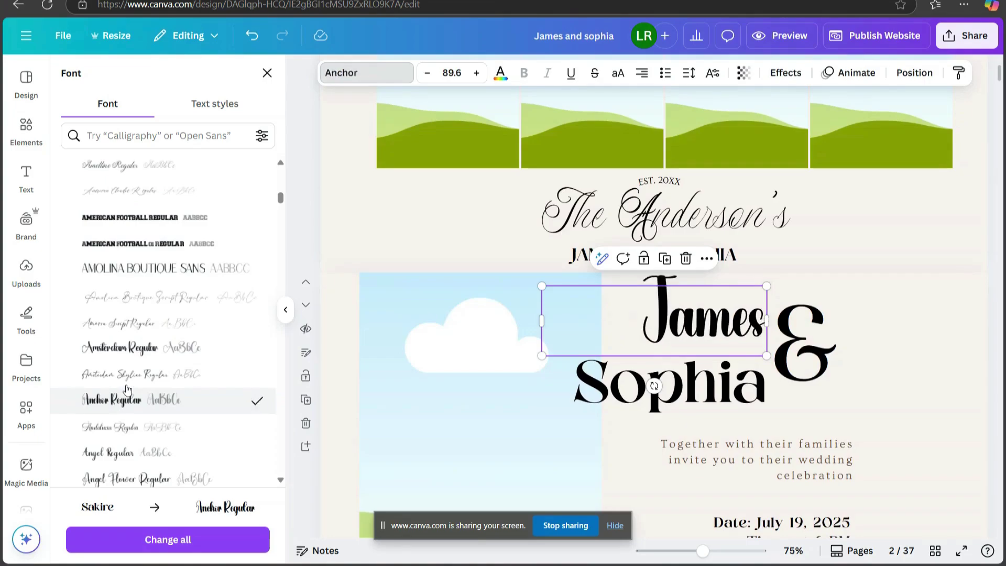
Undo the three font changes on the groom's first-name heading
click(251, 36)
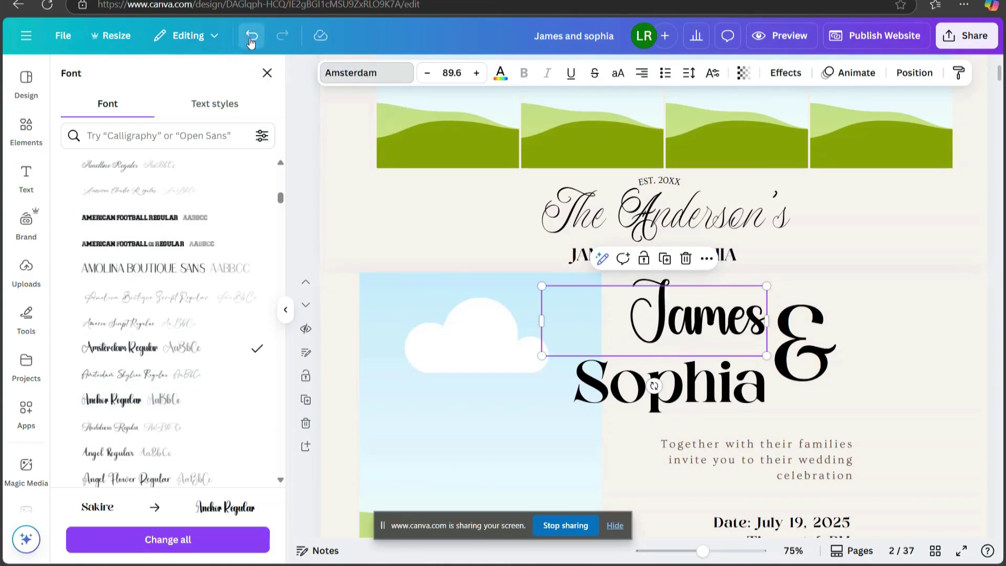
click(252, 38)
click(251, 40)
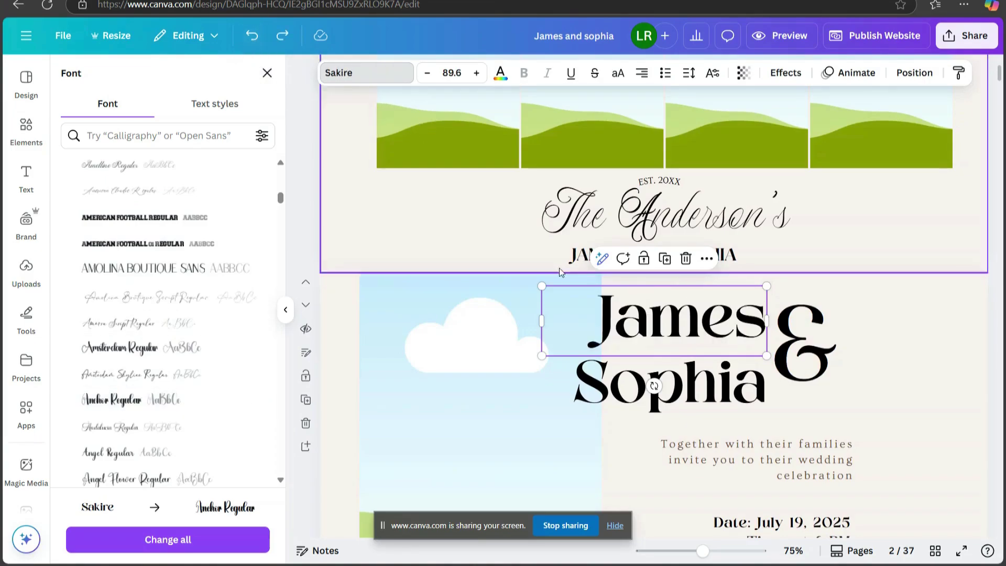
Select the RSVP button on the third page and bring up its object options
scroll(907, 306, down, 10)
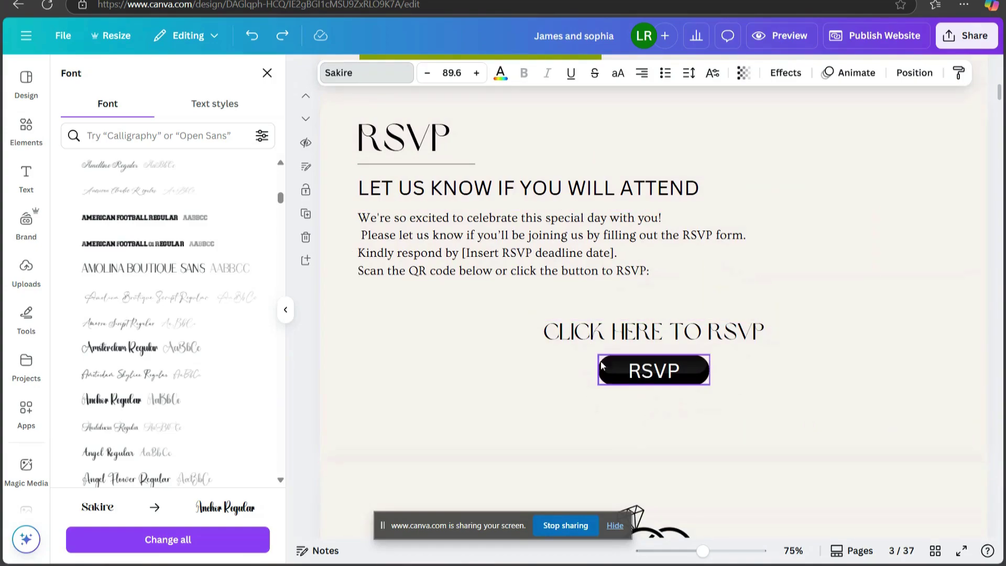
click(643, 374)
right_click(644, 374)
mouse_move(645, 376)
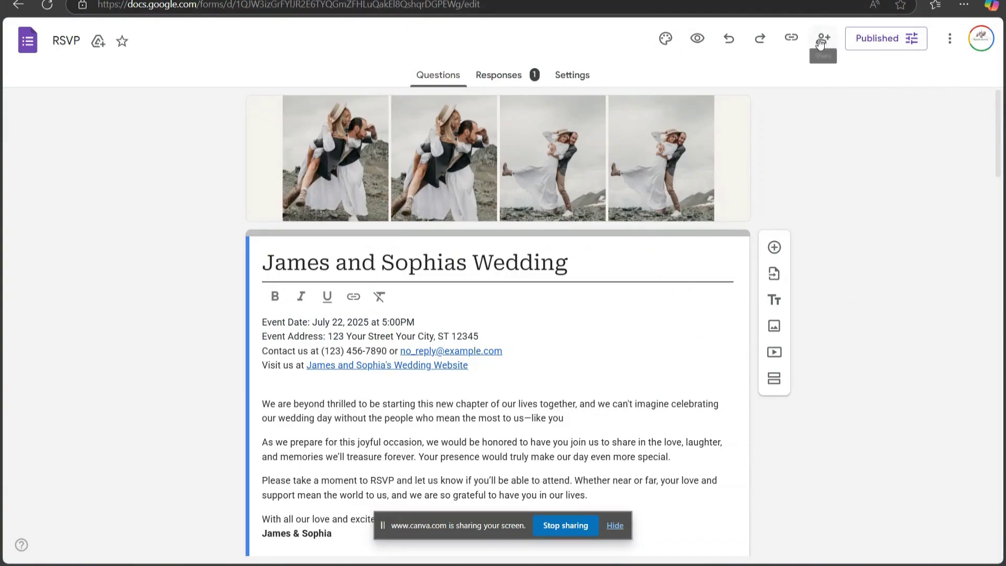
Switch to the RSVP form in Google Forms, copy its responder link and return to the Canva design
click(794, 42)
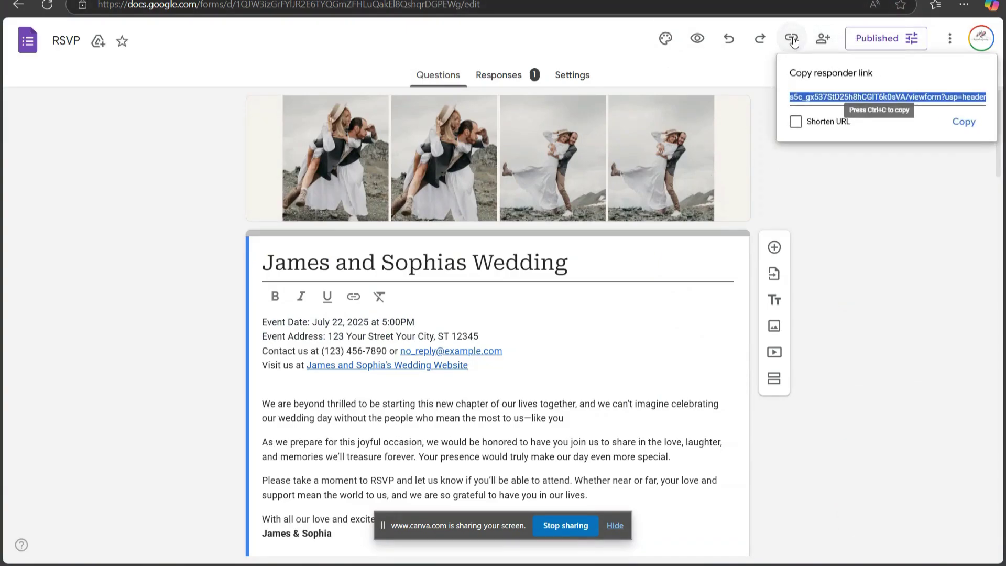
click(965, 123)
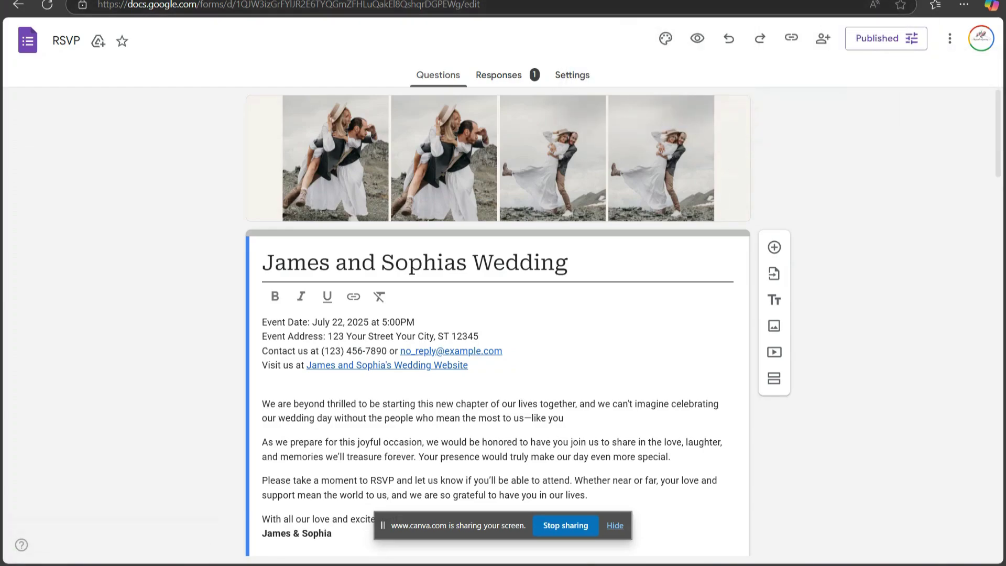
key(ctrl+Tab)
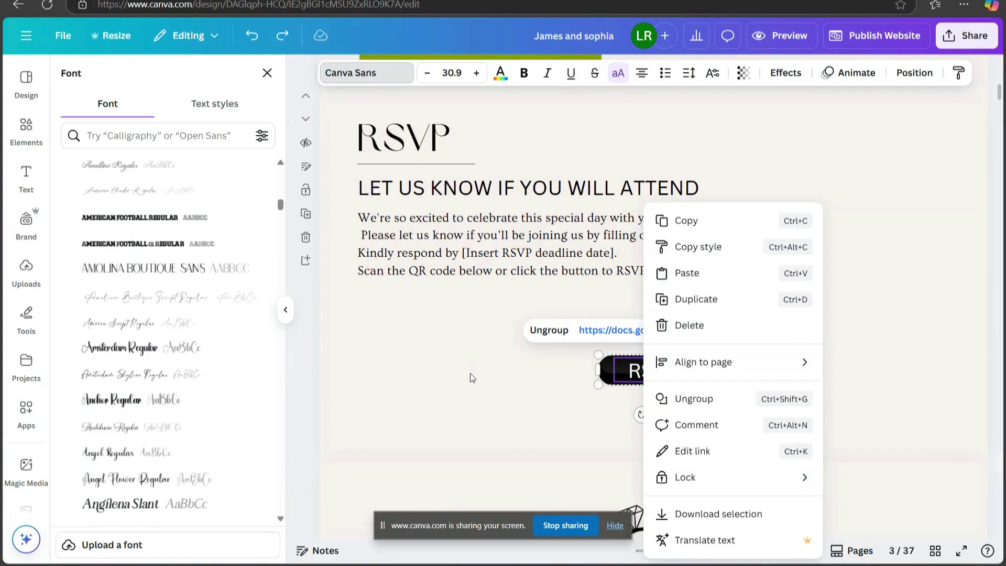
click(692, 458)
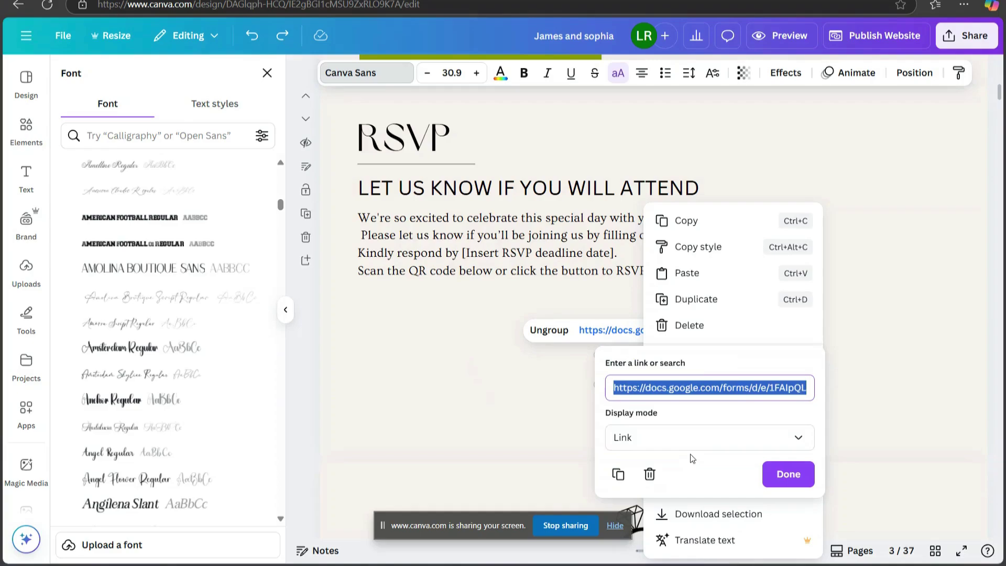
click(805, 386)
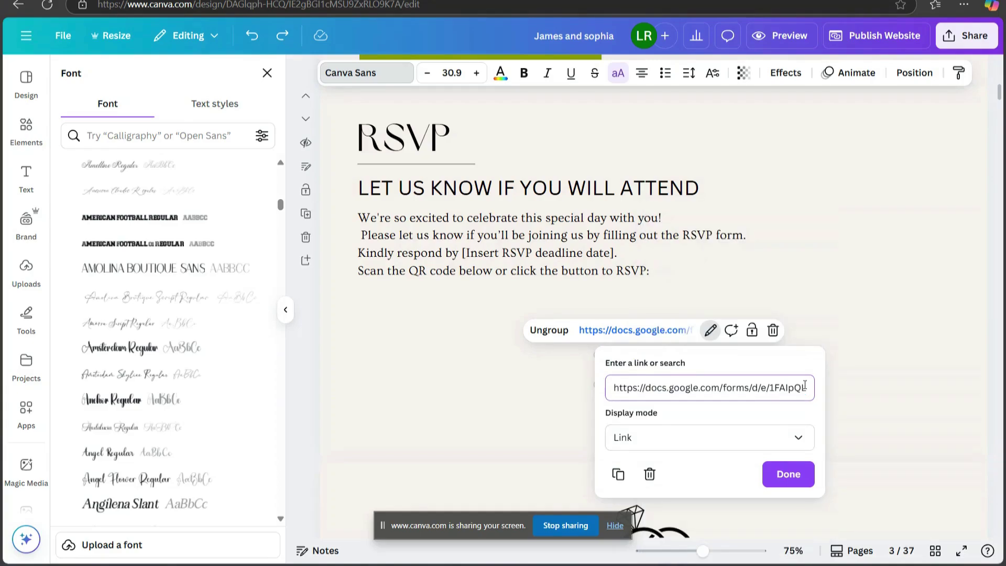
key(BackSpace)
key(BackSpace)
key(BackSpace)
key(BackSpace)
key(BackSpace)
key(BackSpace)
key(BackSpace)
key(BackSpace)
key(BackSpace)
key(BackSpace)
key(BackSpace)
key(BackSpace)
key(BackSpace)
key(BackSpace)
key(BackSpace)
key(BackSpace)
key(BackSpace)
key(BackSpace)
key(BackSpace)
key(BackSpace)
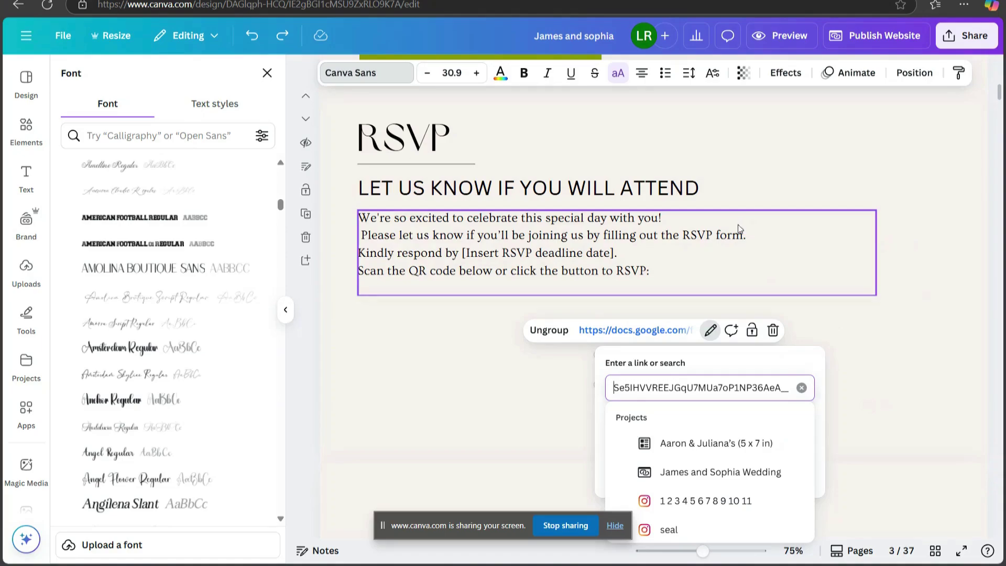
click(487, 434)
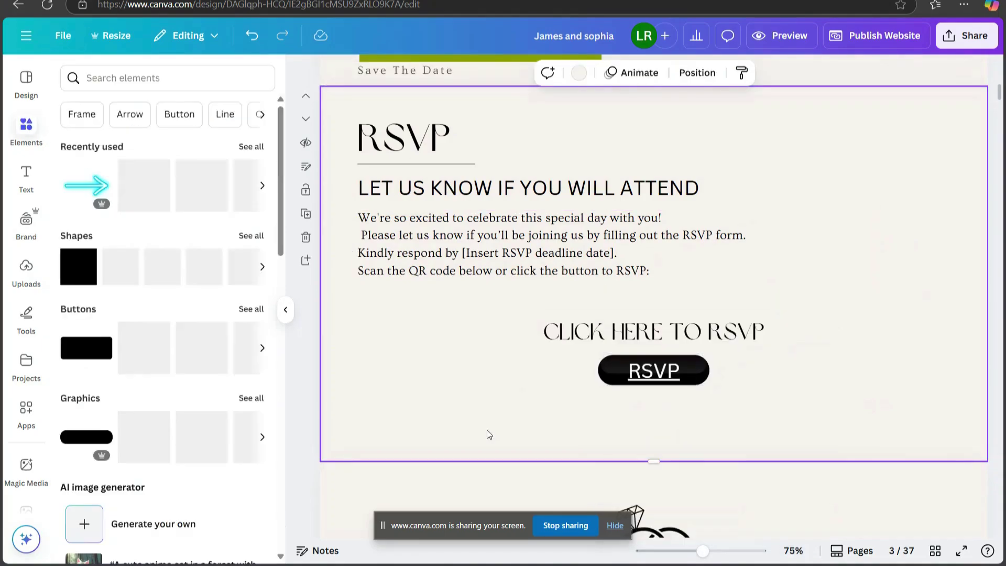
click(652, 376)
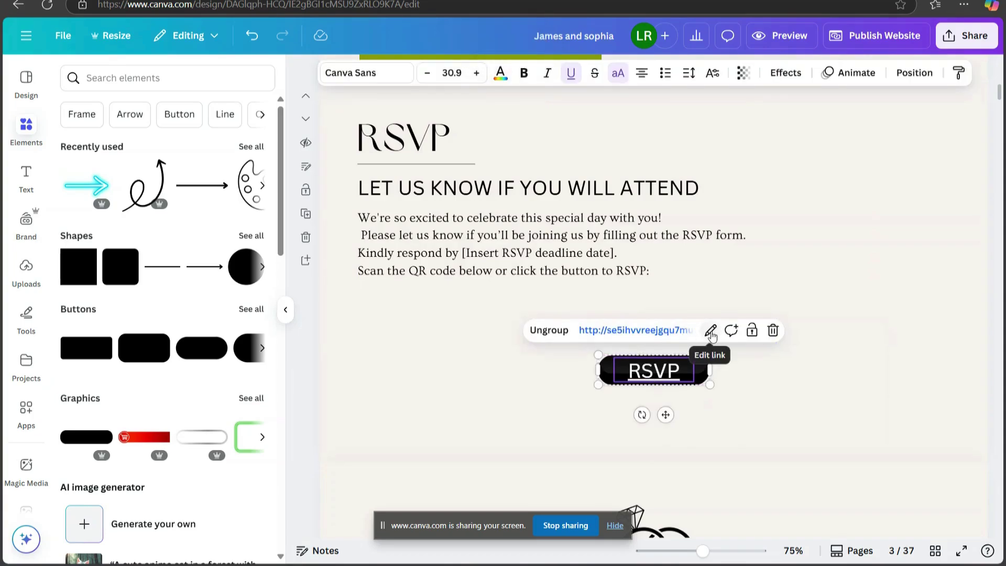
click(781, 424)
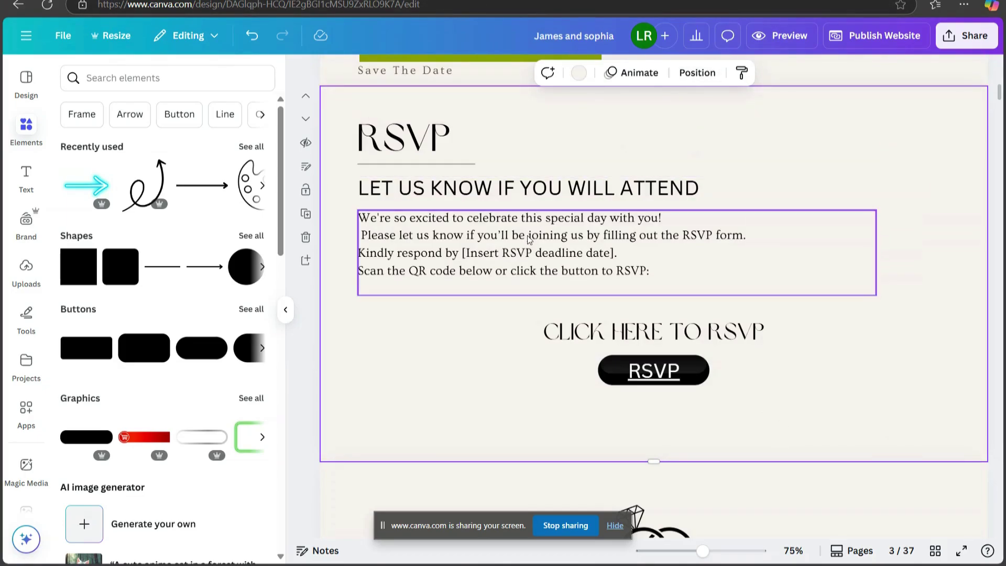
Examine the page links of the letter buttons A and D on the Find Your Seat page
scroll(528, 239, up, 2)
scroll(528, 239, down, 12)
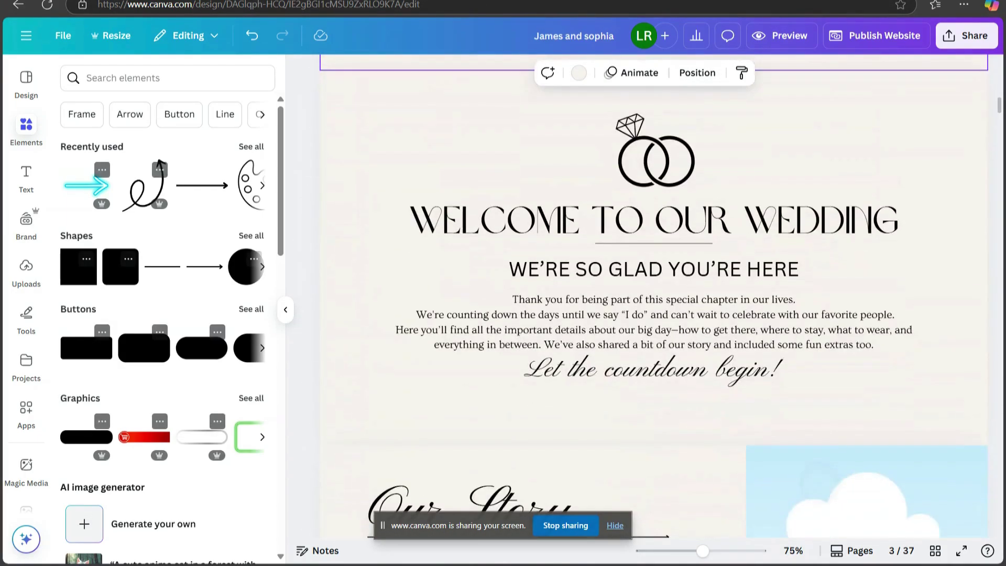
scroll(645, 299, down, 15)
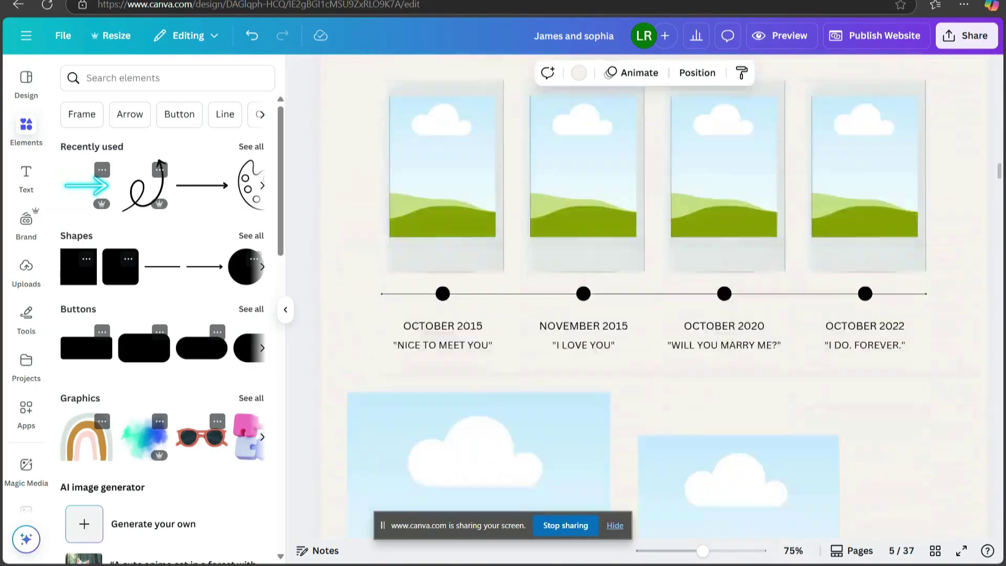
scroll(626, 309, down, 10)
scroll(625, 309, up, 5)
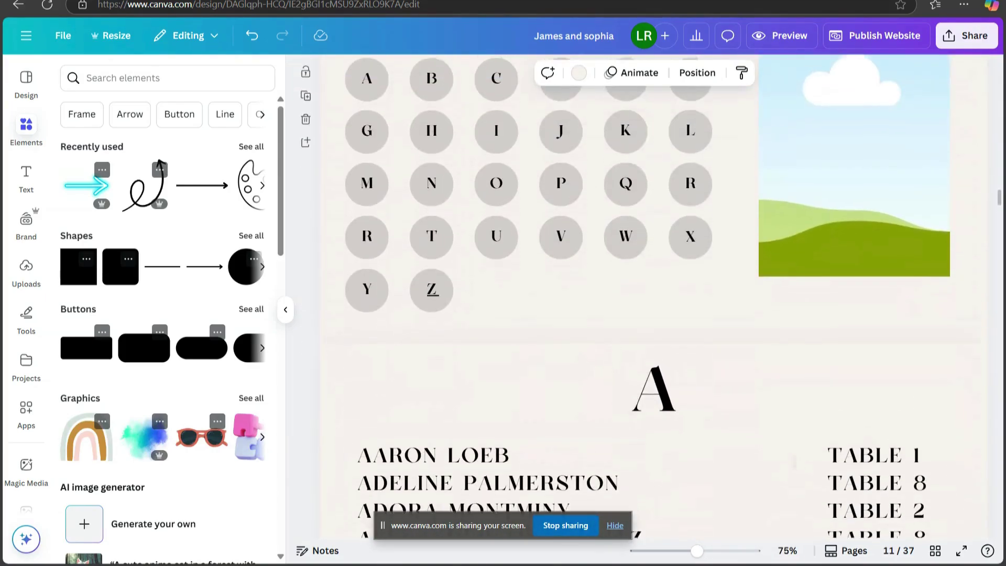
scroll(352, 294, up, 3)
scroll(352, 294, down, 1)
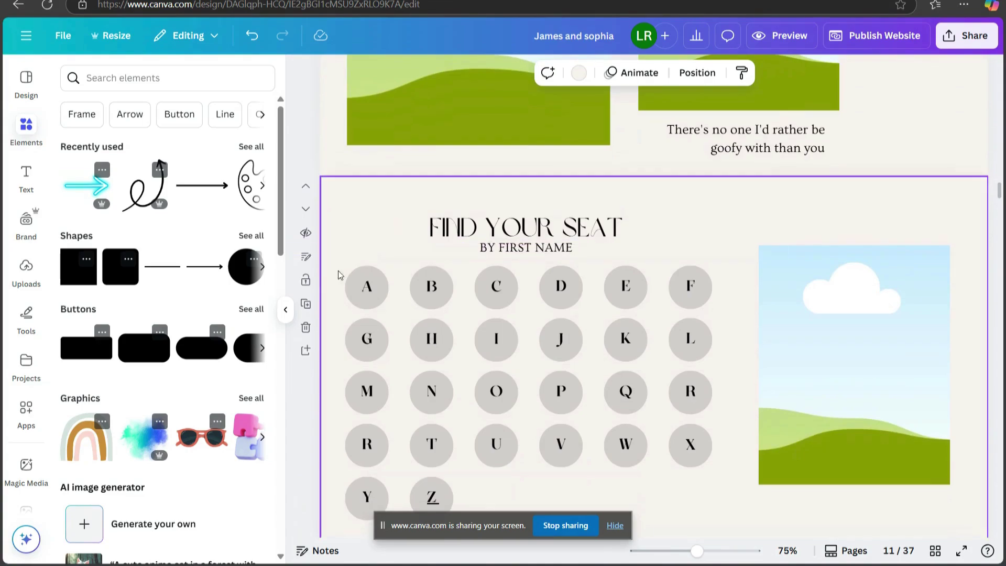
click(369, 285)
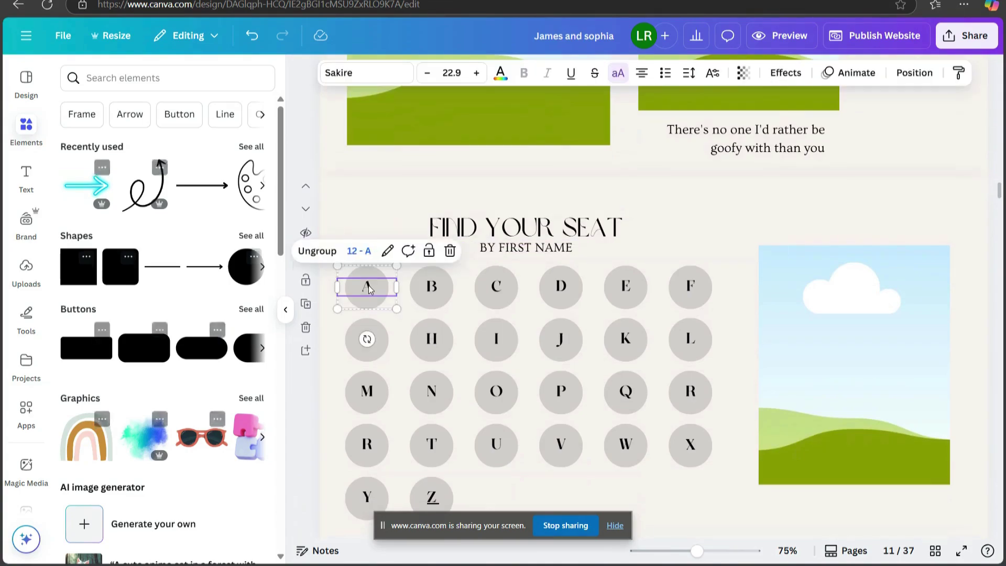
click(559, 284)
Delete the last two letters of the first guest's surname on the A page and re-enter them
scroll(523, 376, down, 10)
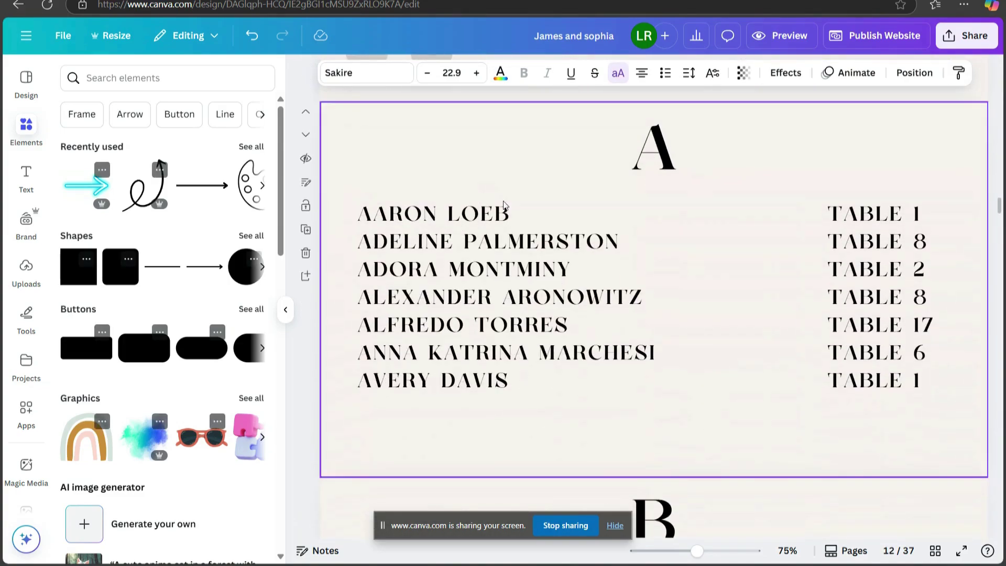
click(511, 216)
click(514, 216)
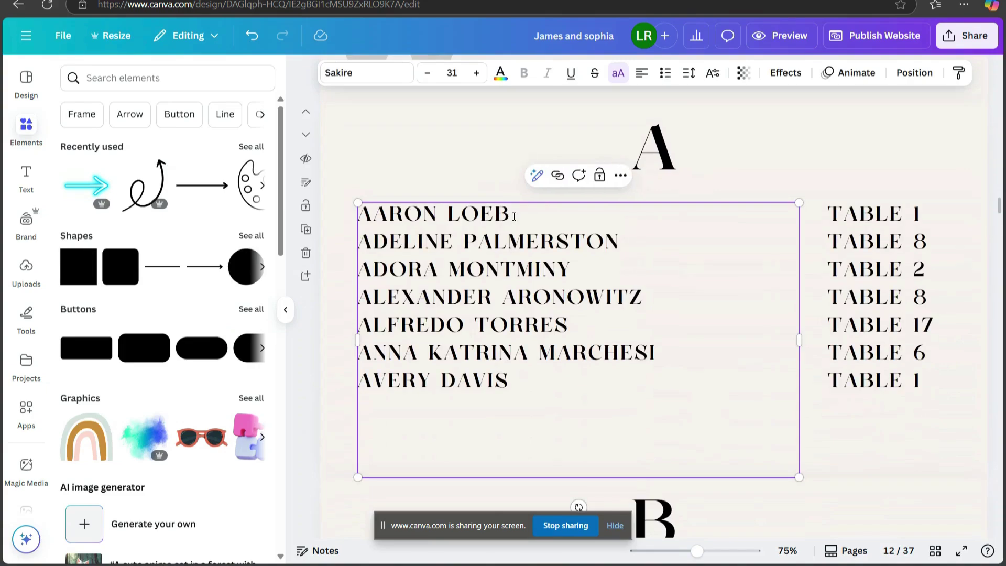
key(Delete)
key(BackSpace)
key(BackSpace)
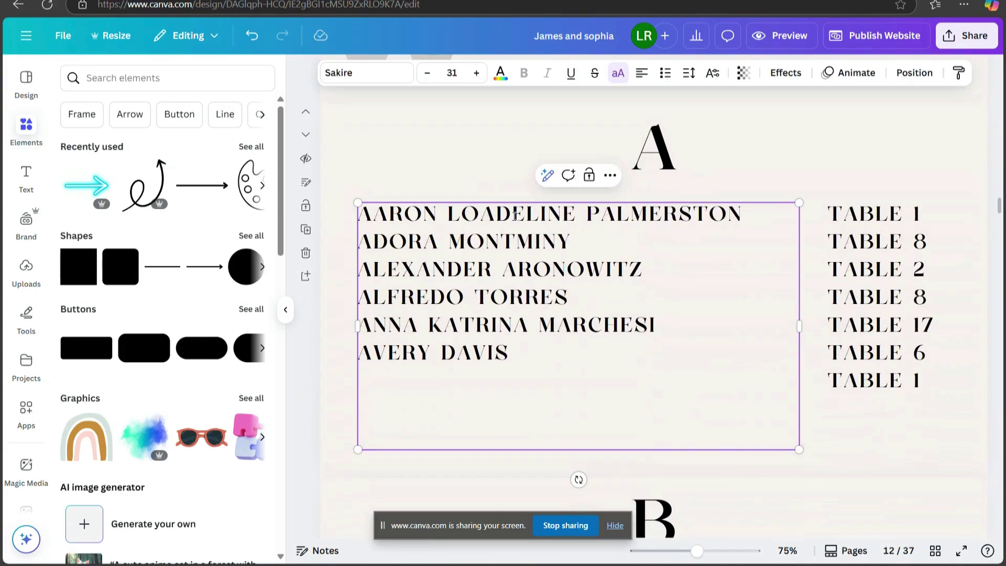
key(Return)
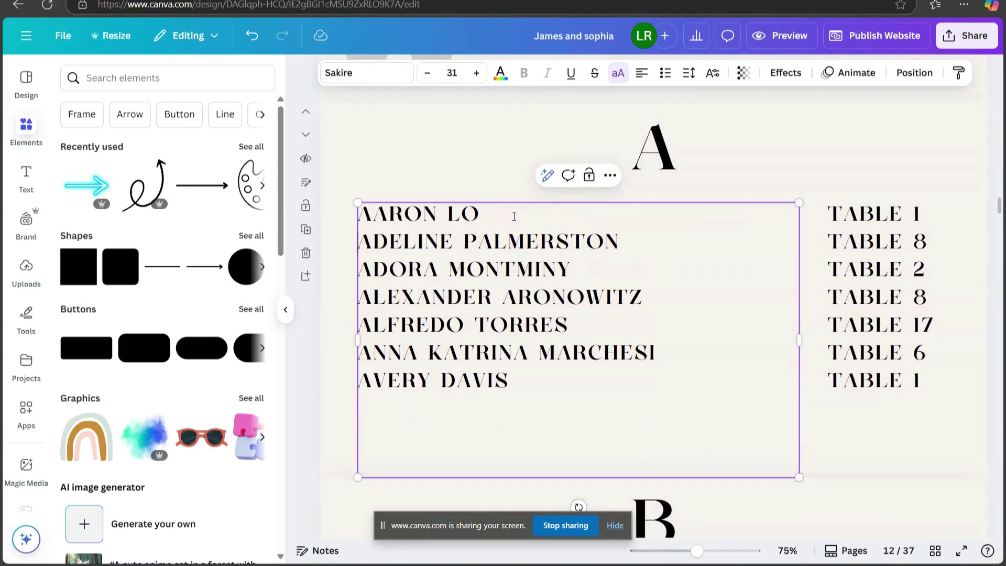
click(514, 217)
text(EB)
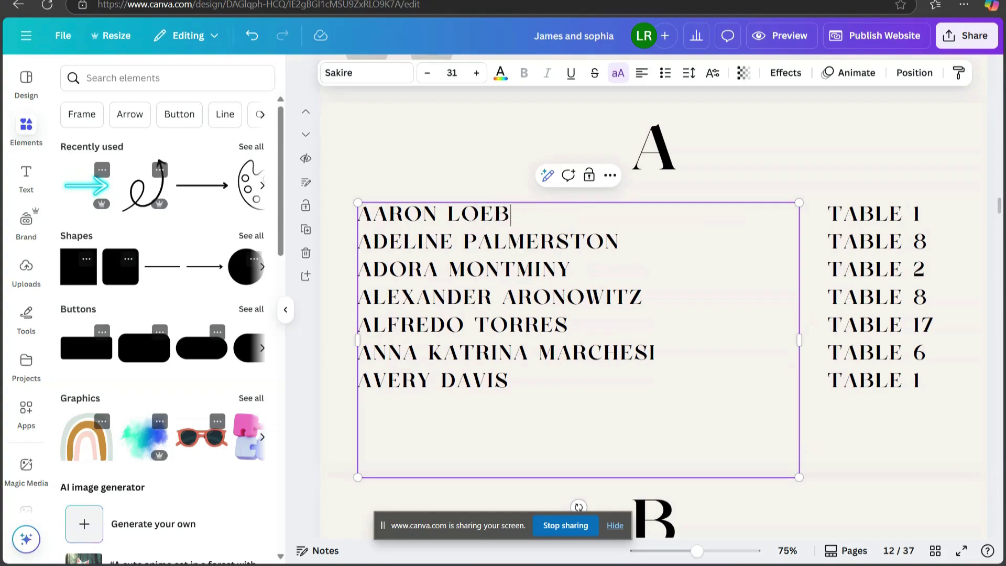
Replace the second guest's surname in the A page's guest list with a different surname
click(620, 241)
key(BackSpace)
key(BackSpace)
key(BackSpace)
key(BackSpace)
key(BackSpace)
key(BackSpace)
key(BackSpace)
key(BackSpace)
key(BackSpace)
key(BackSpace)
key(BackSpace)
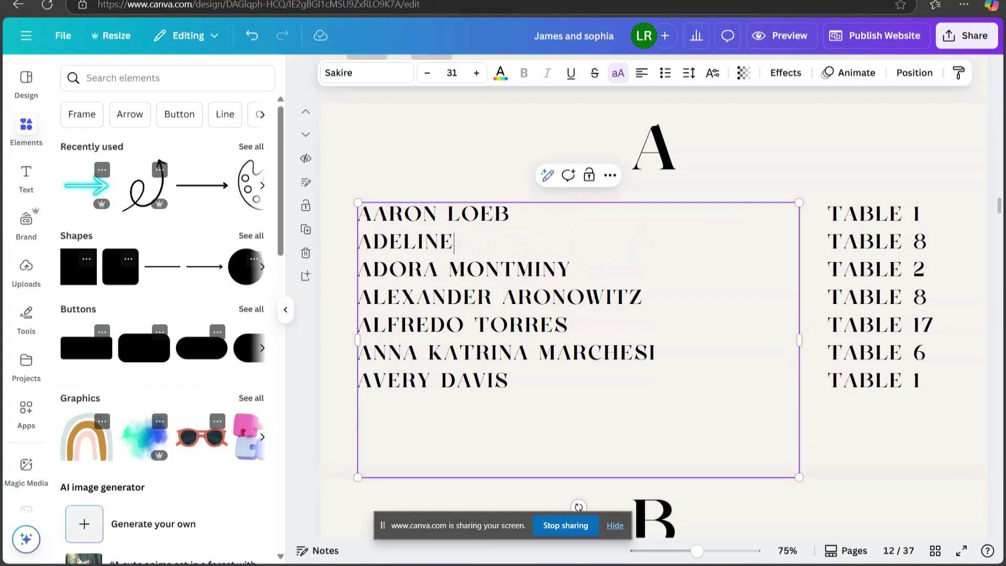
text(ANDERSOM)
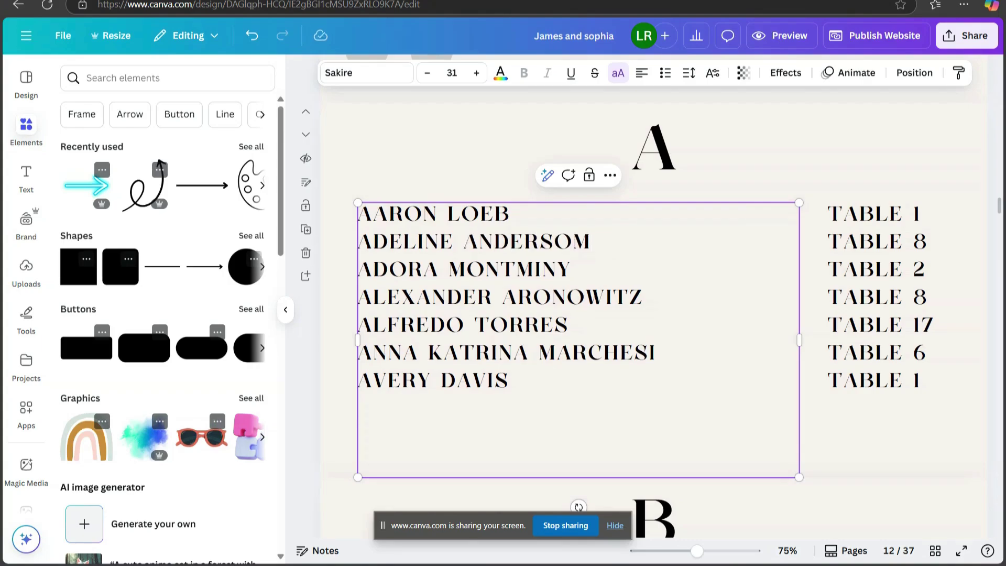
Set the second guest's table number on the A page to 10
click(881, 297)
click(929, 241)
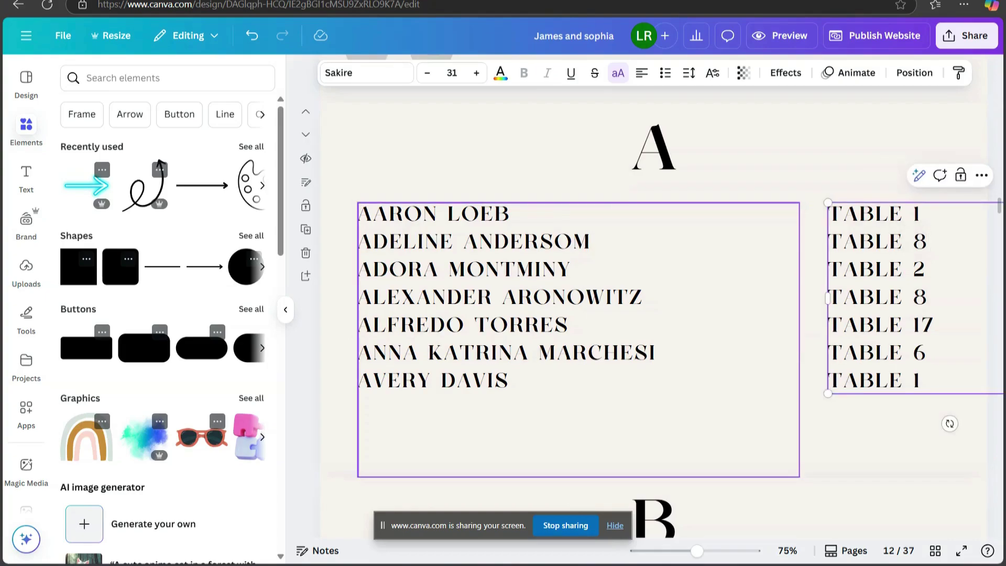
key(BackSpace)
text(10)
Try moving the B heading up onto the A page, and undo the move
click(768, 497)
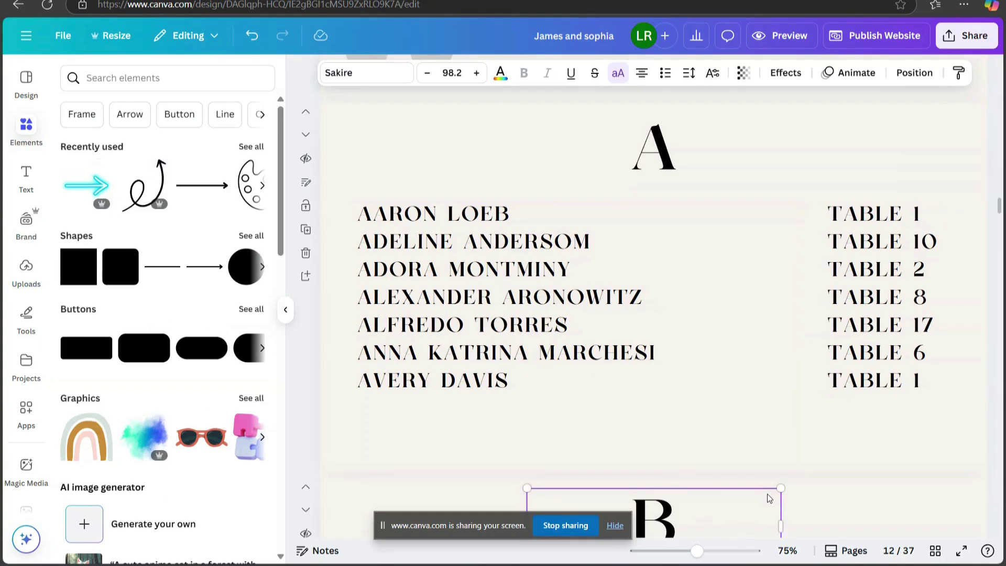
drag(768, 498, 788, 387)
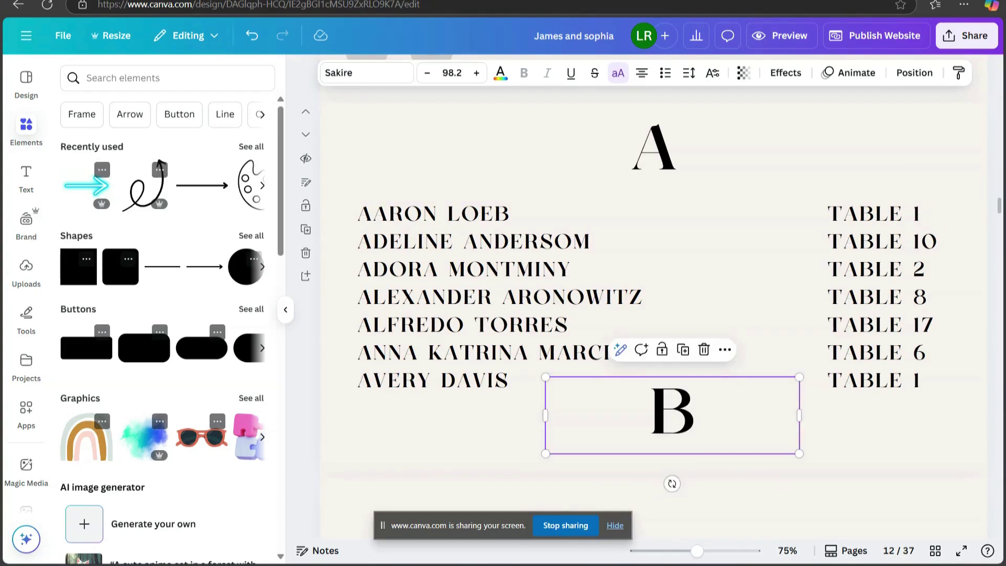
key(ctrl+z)
Add the word "wedding" to the end of the design's title
scroll(652, 294, down, 20)
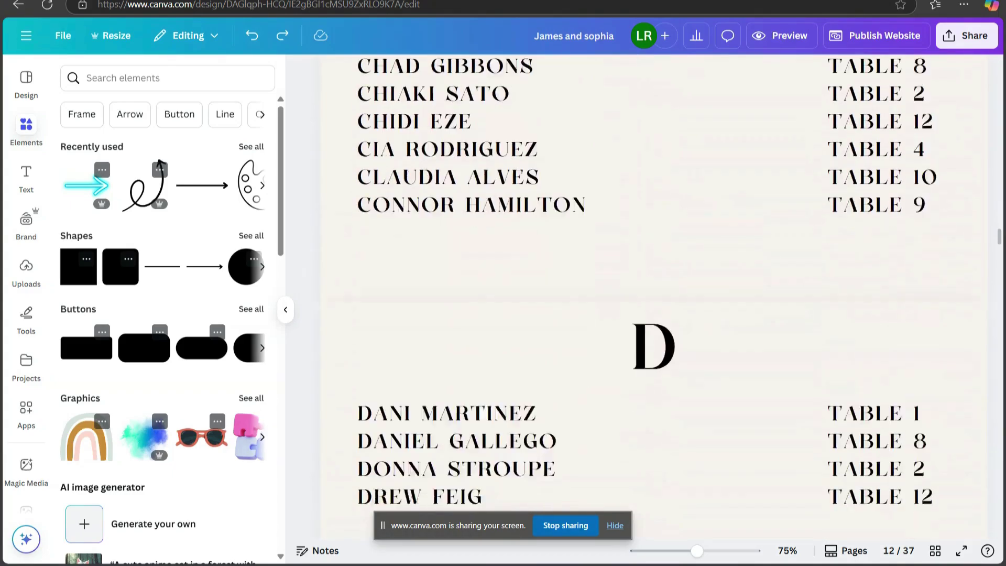
scroll(653, 294, down, 20)
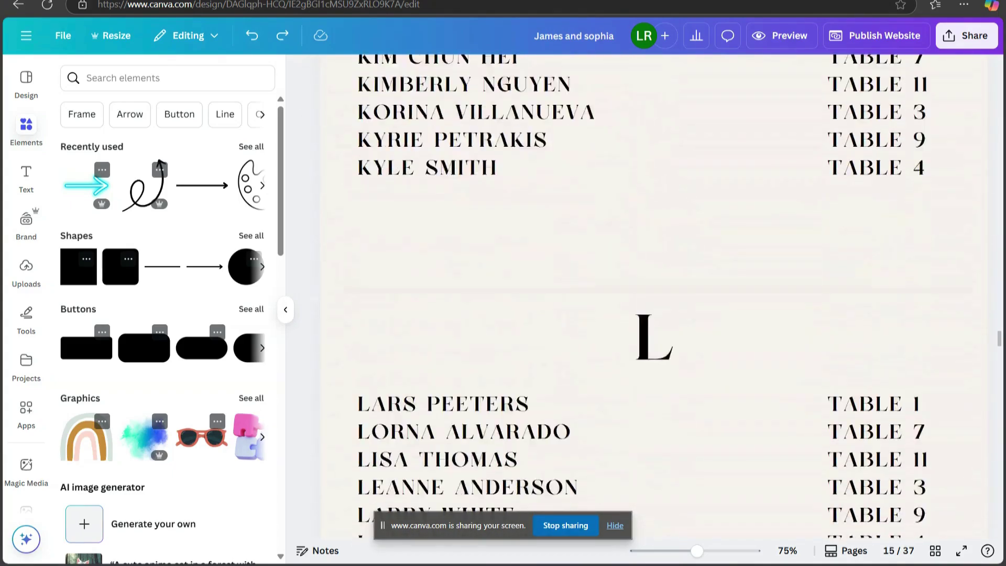
scroll(898, 236, down, 20)
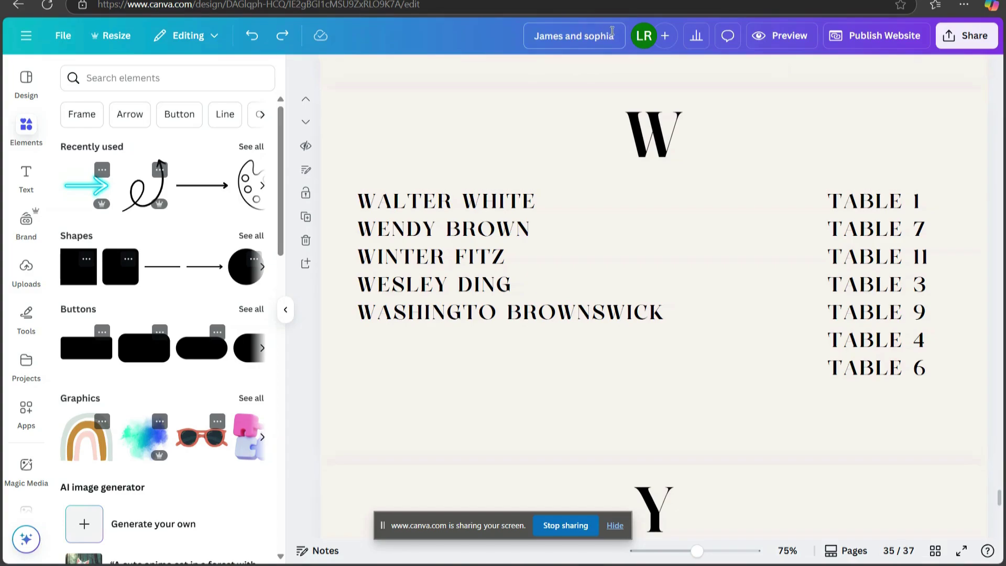
click(617, 35)
text(weddin)
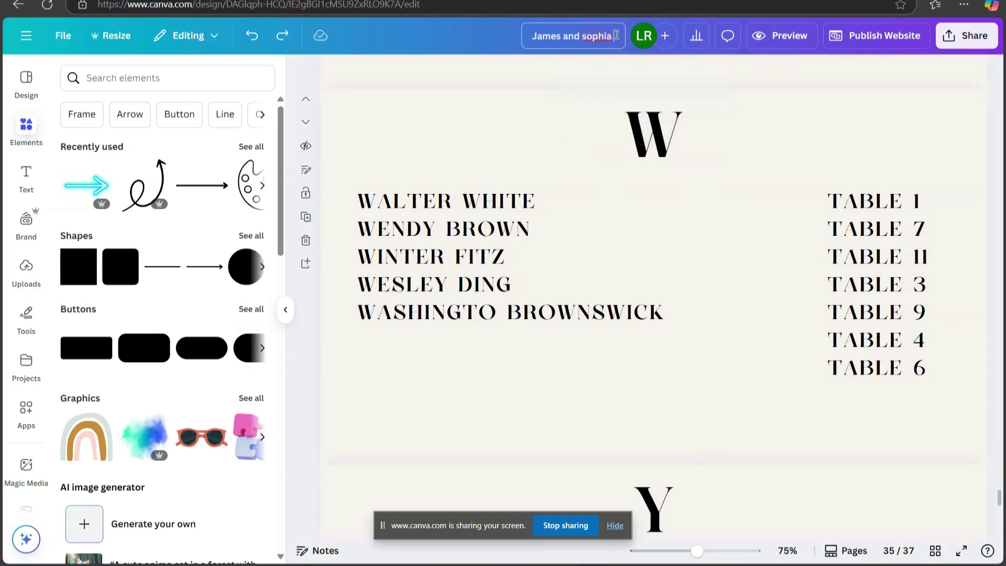
text(g)
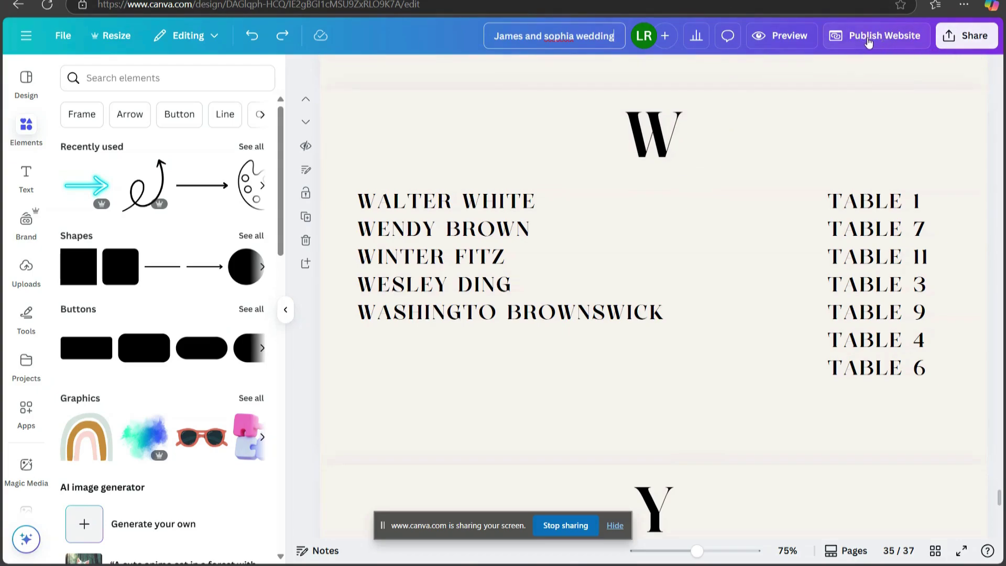
Publish the wedding website to its Canva site address and open the live page
click(869, 42)
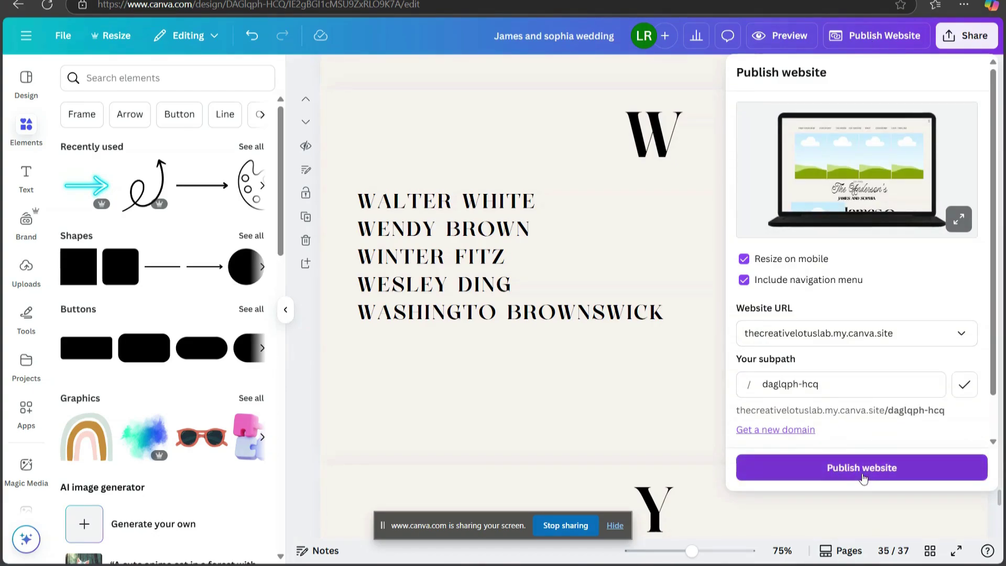
click(862, 477)
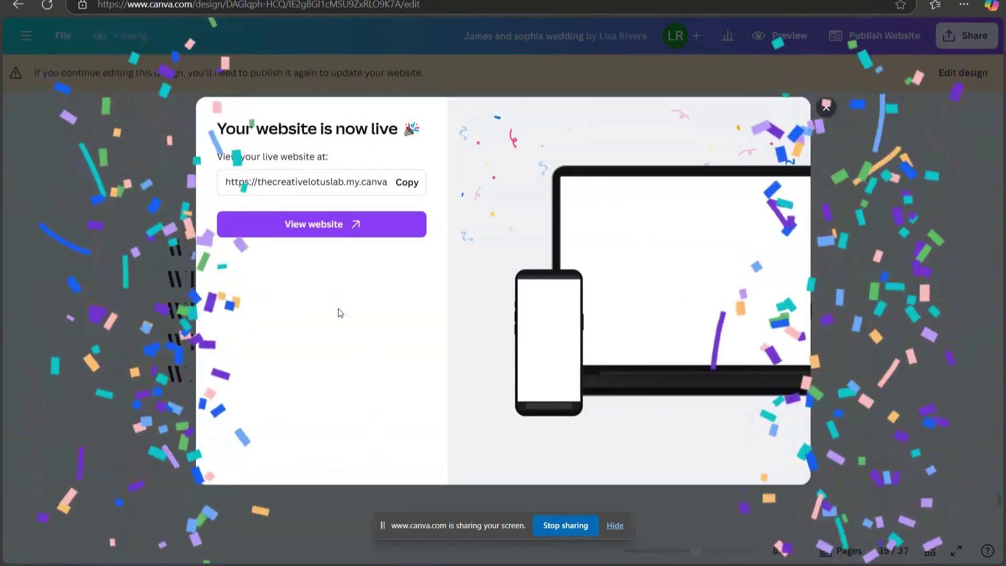
click(328, 228)
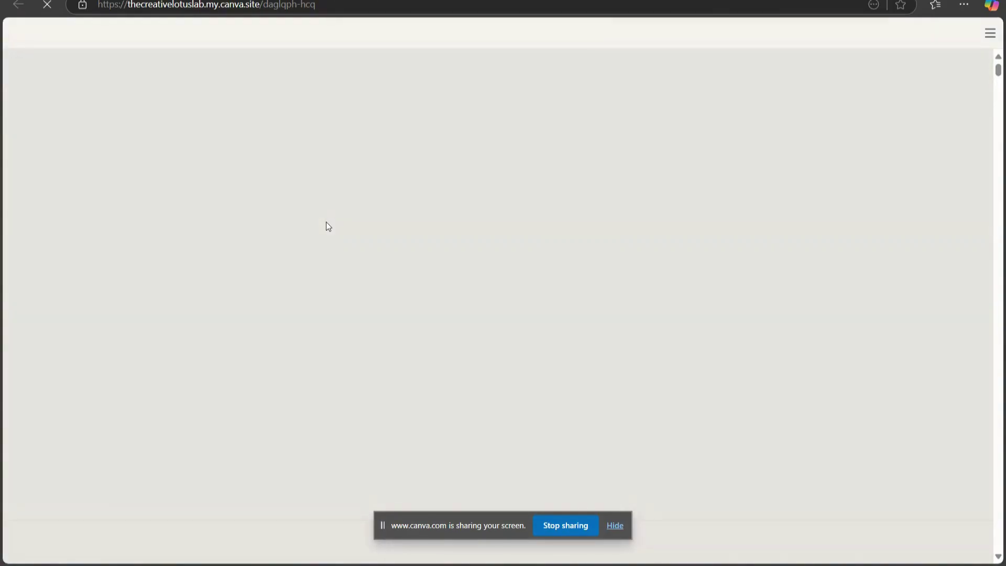
scroll(327, 222, down, 10)
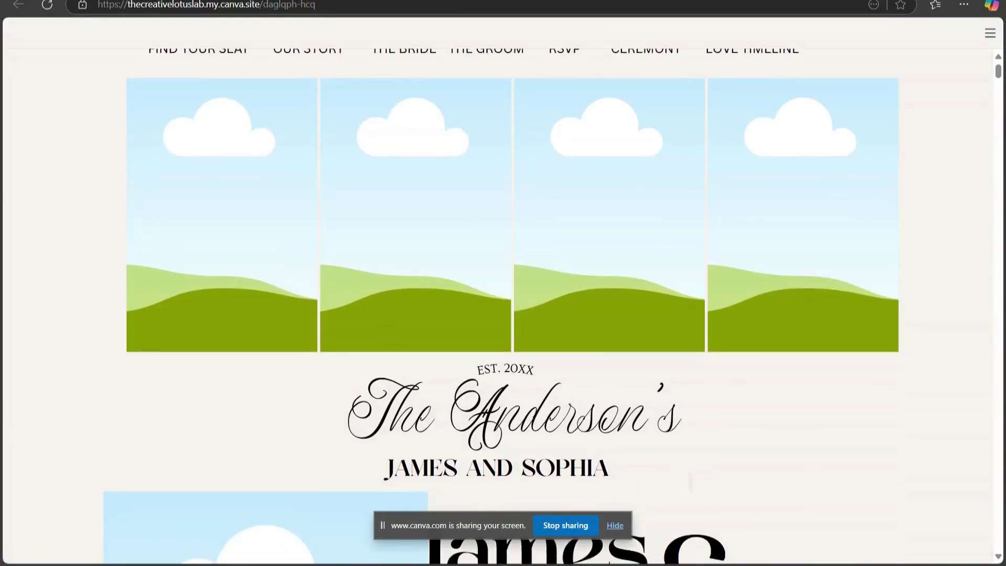
Test the RSVP button on the live wedding site, then return to the site page
scroll(503, 304, down, 15)
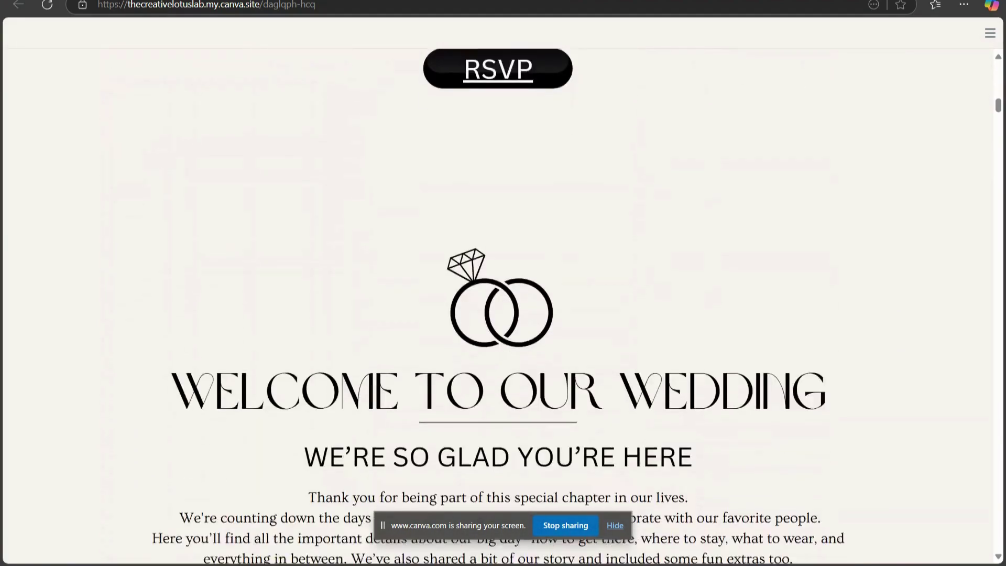
scroll(503, 304, up, 8)
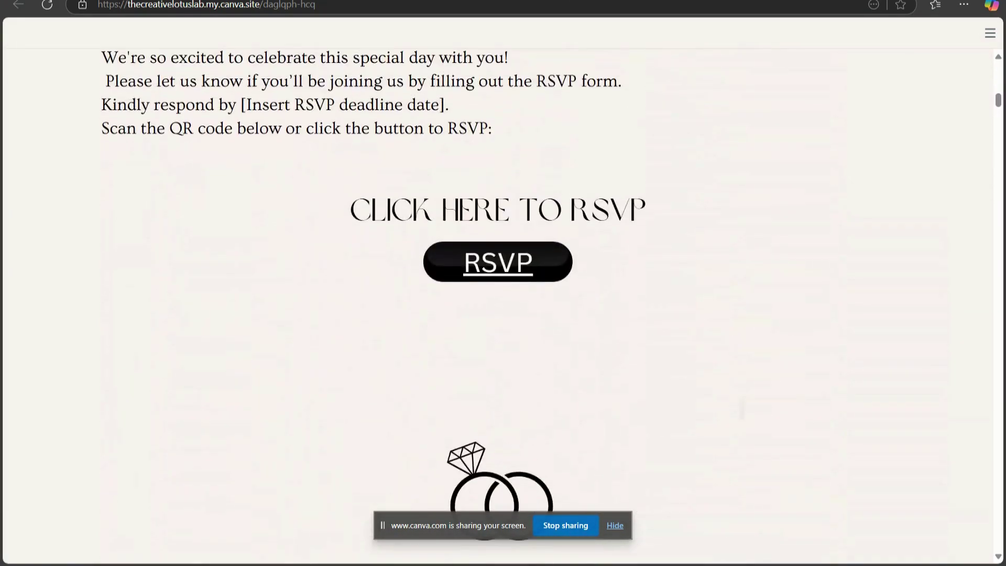
click(510, 267)
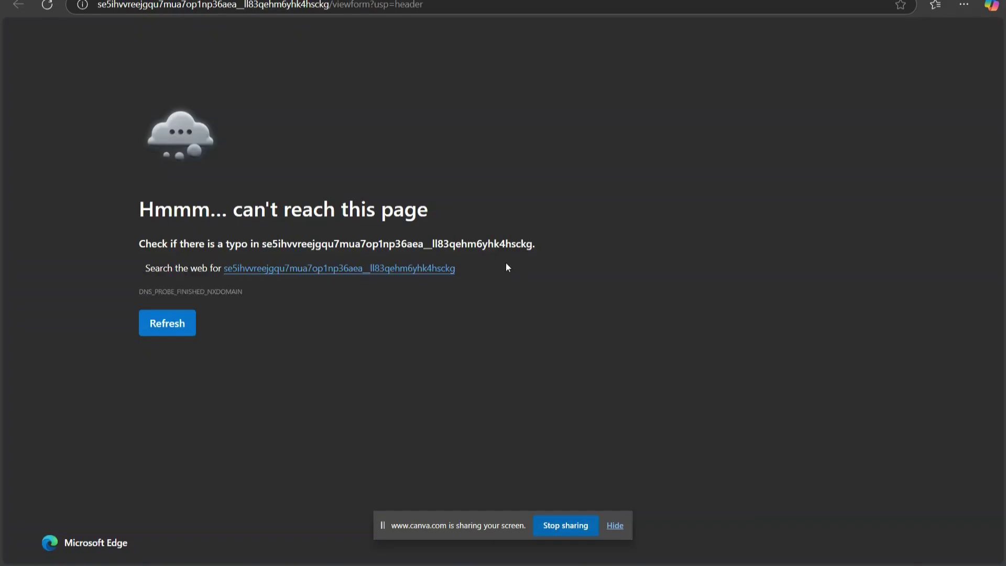
key(alt+Left)
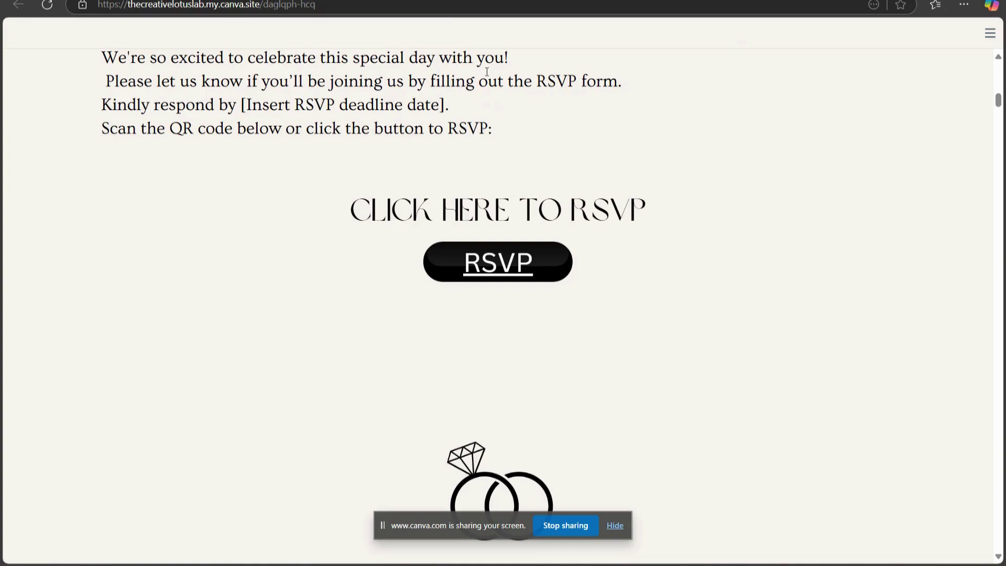
Switch back to the Canva editor and replace the RSVP button's link with the copied Google Forms address, keeping the display mode as Link
key(ctrl+Tab)
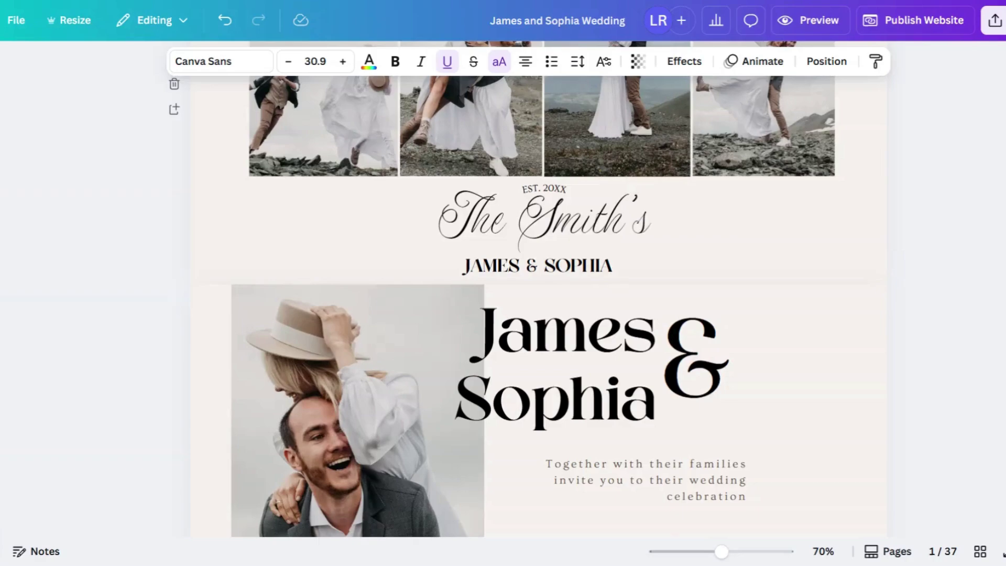
scroll(539, 307, down, 20)
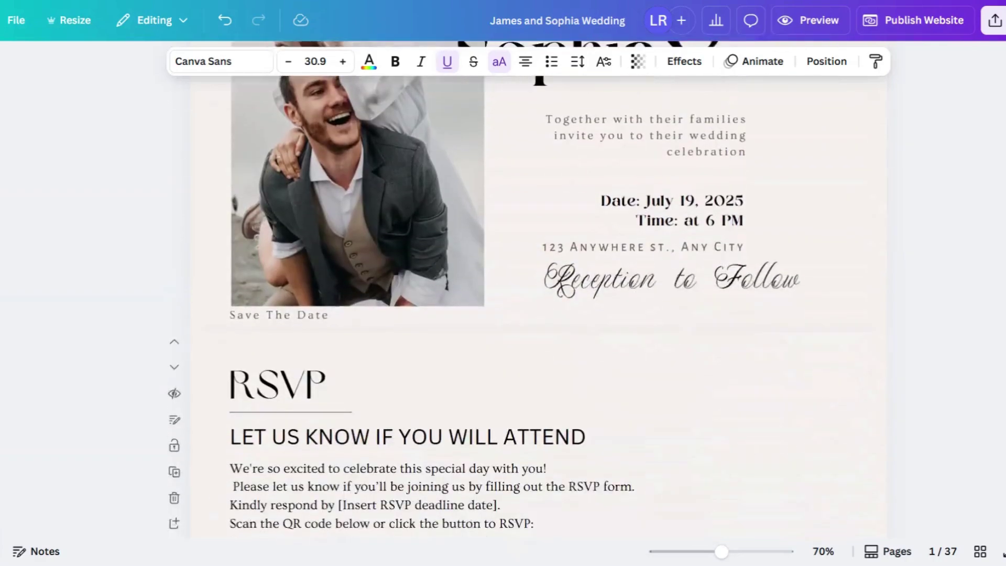
scroll(539, 307, up, 2)
scroll(595, 216, up, 3)
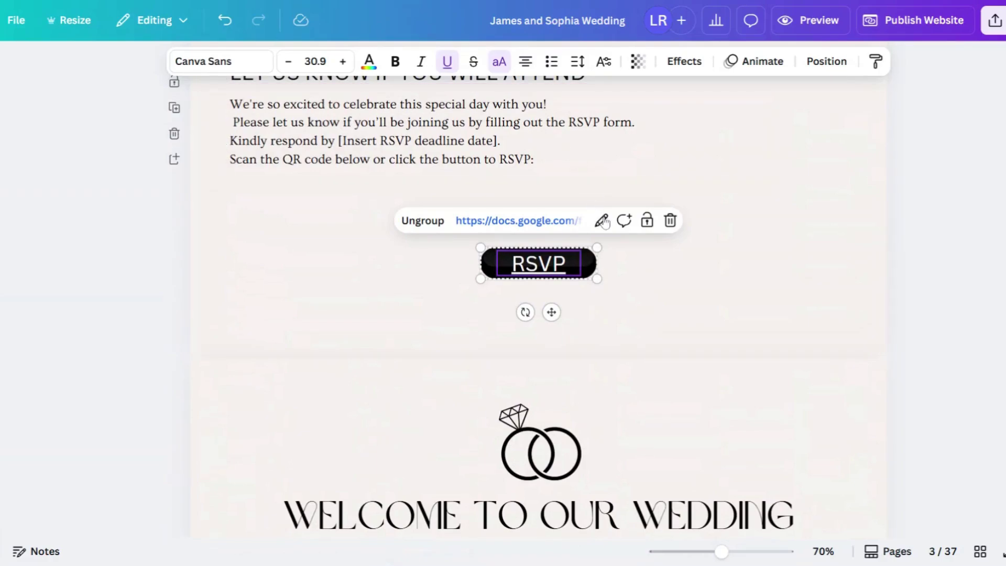
click(601, 220)
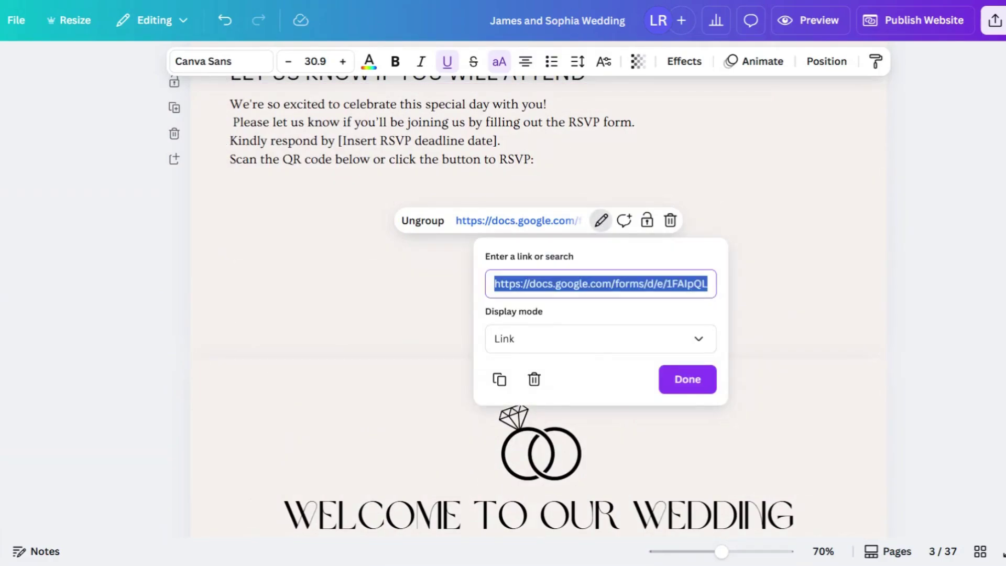
key(BackSpace)
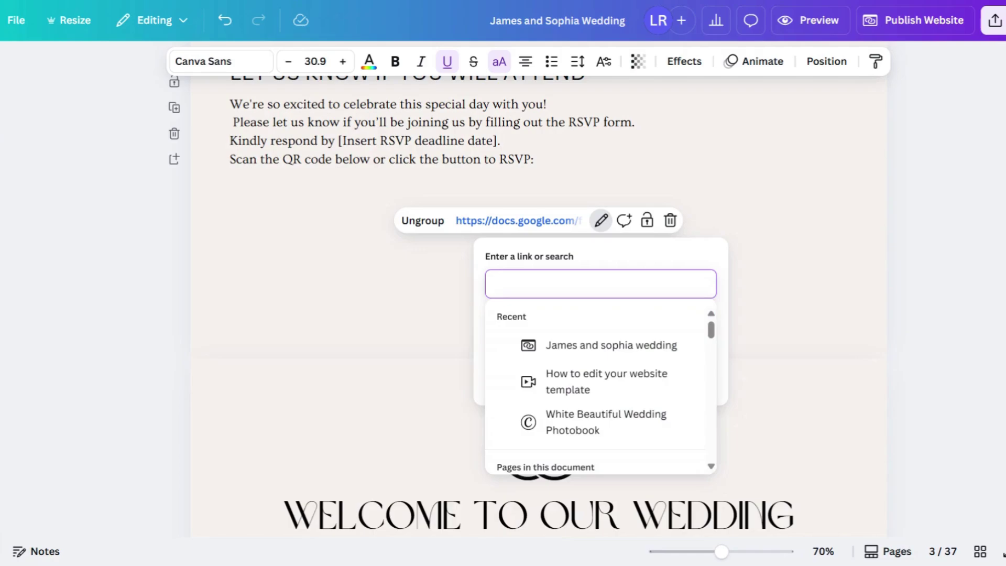
key(ctrl+v)
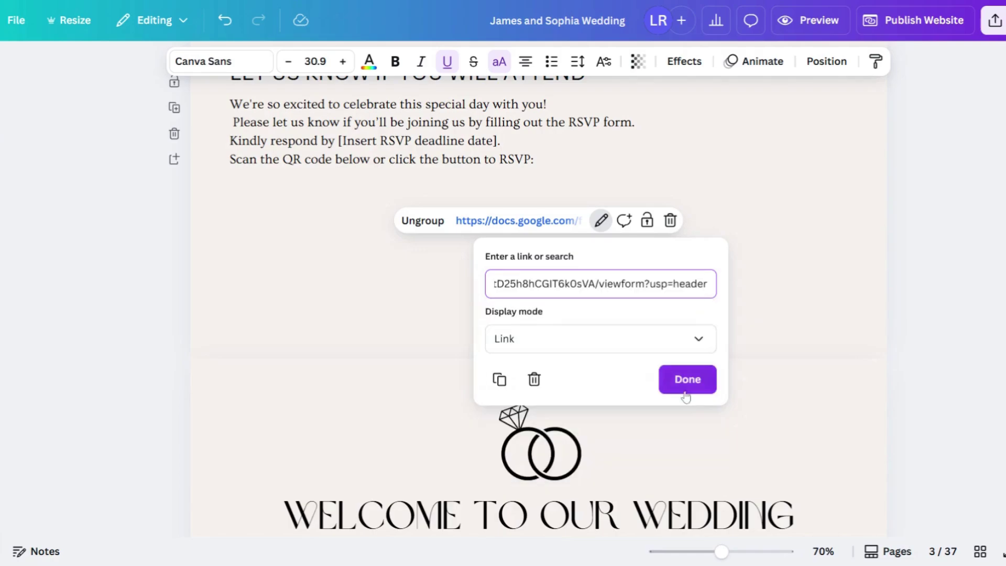
click(682, 385)
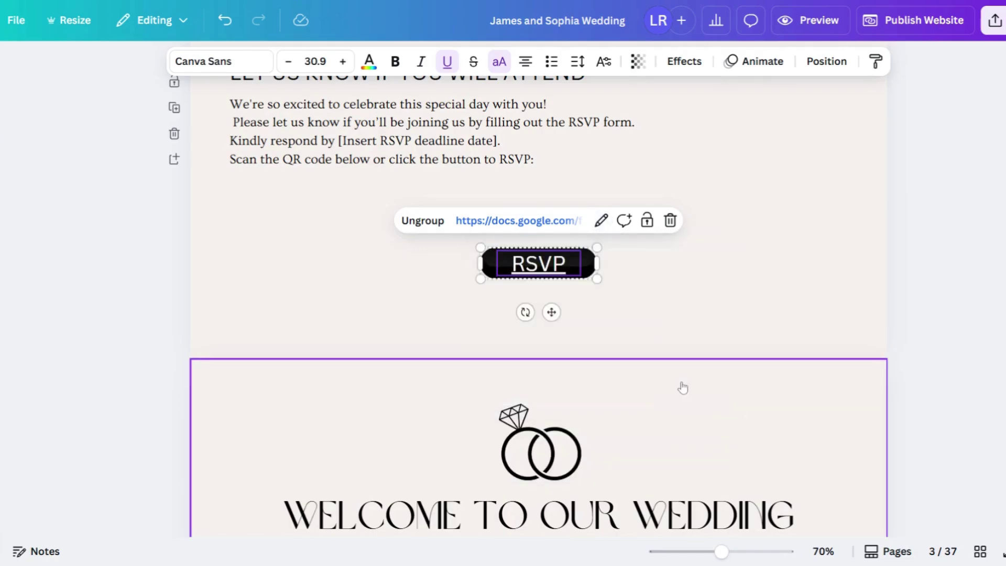
Republish the wedding website to its existing address with mobile resizing and the navigation menu included
scroll(687, 344, up, 15)
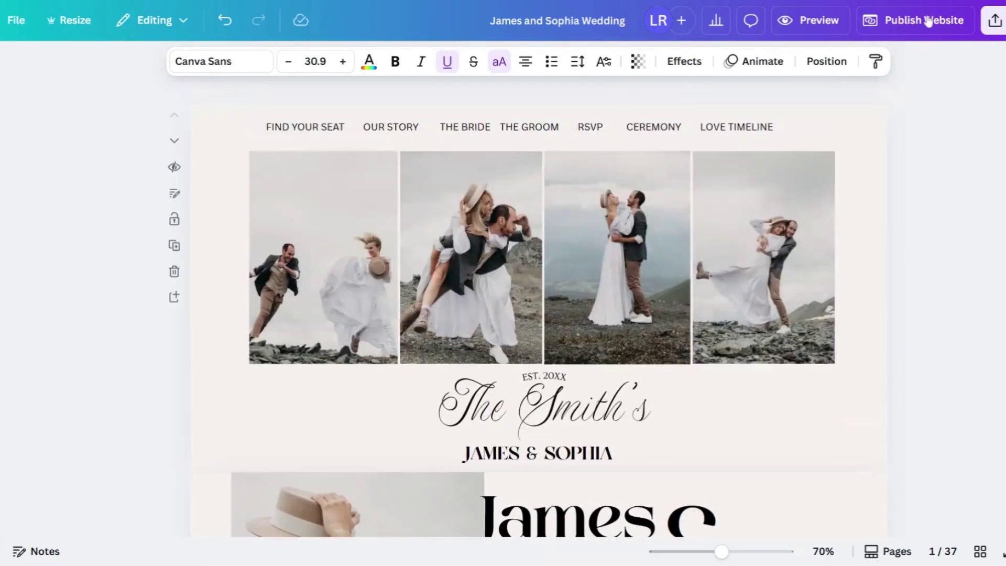
click(927, 28)
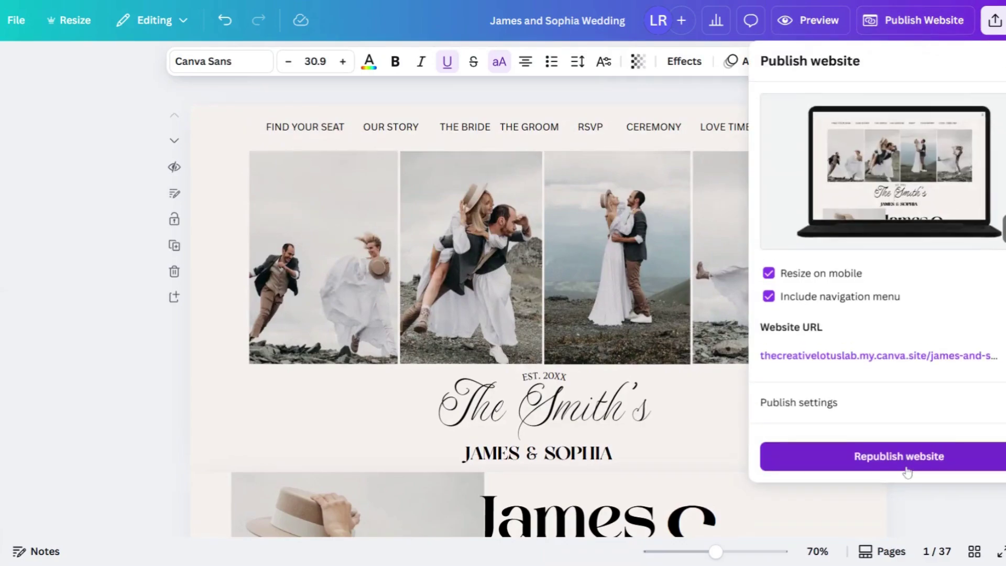
click(908, 468)
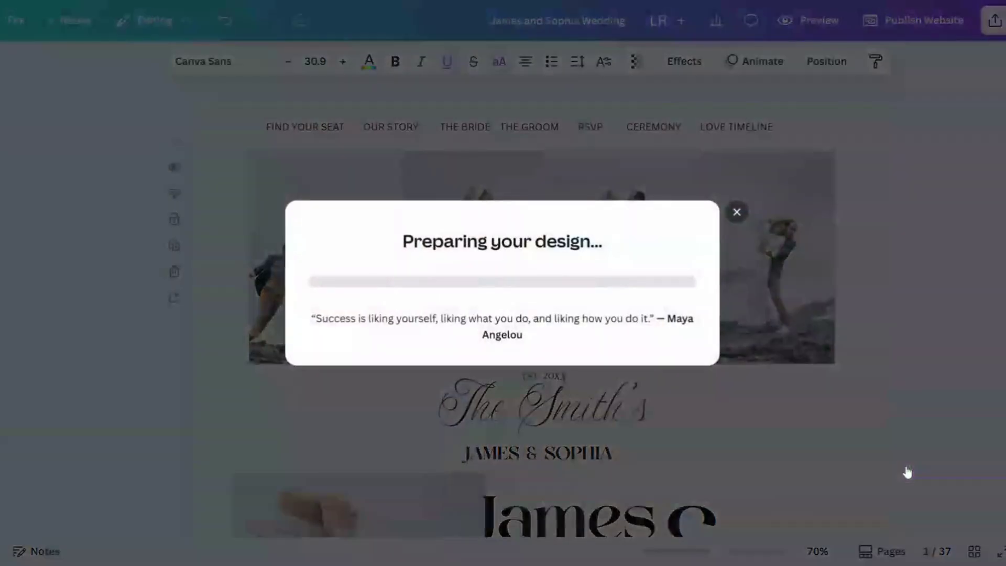